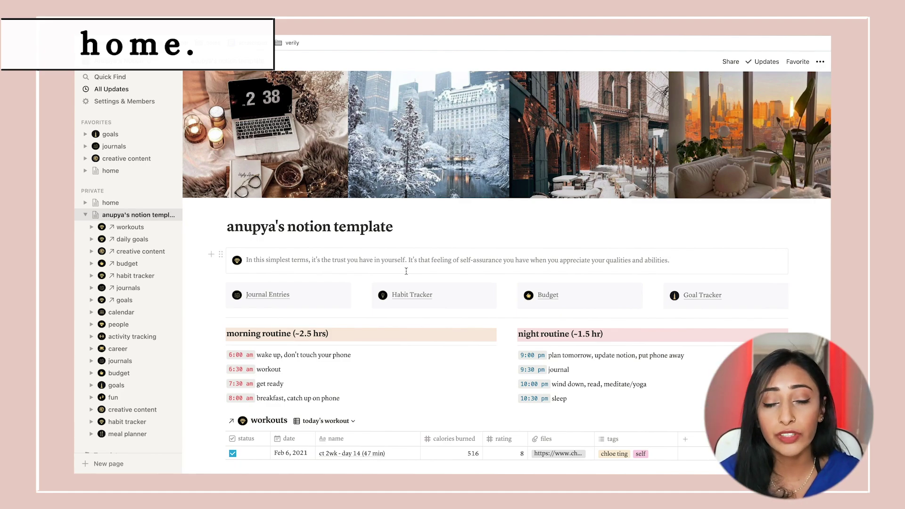
Step: Look over the template's home page from the daily routines to the journals section, returning to the morning routine heading
scroll(406, 272, down, 15)
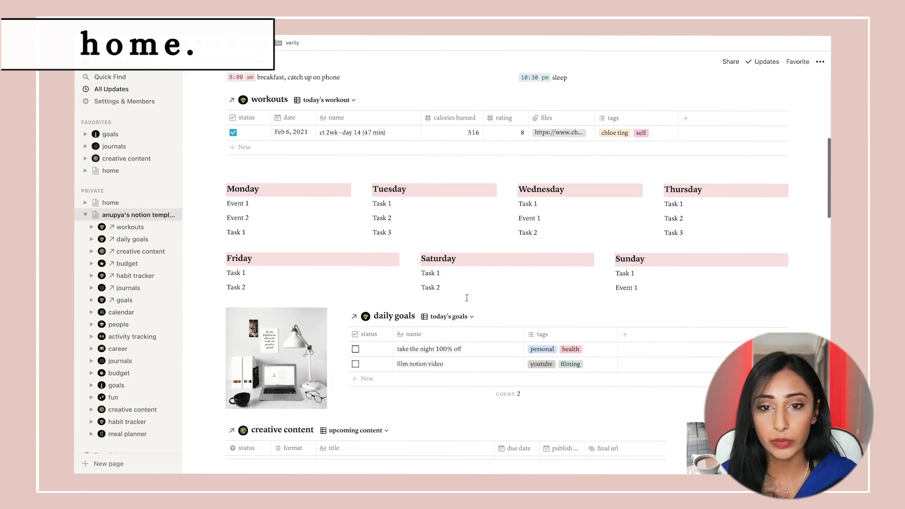
scroll(466, 298, down, 10)
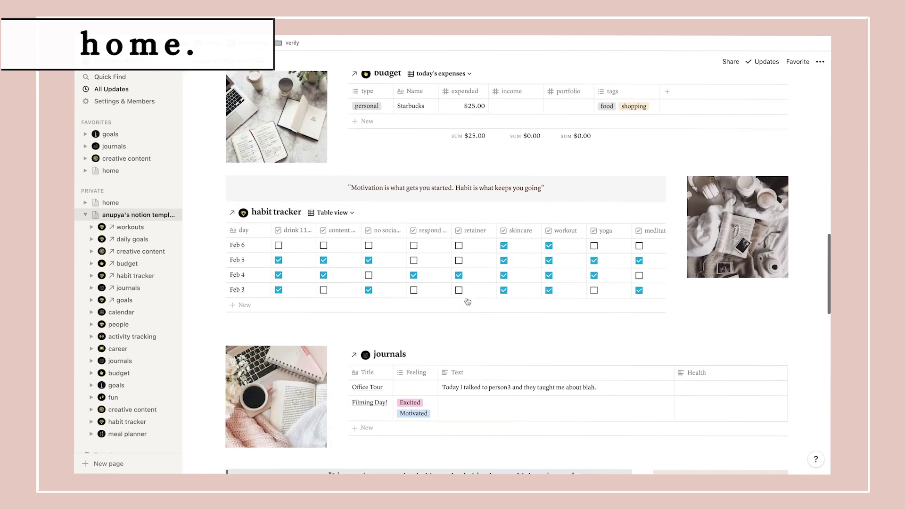
scroll(466, 298, down, 2)
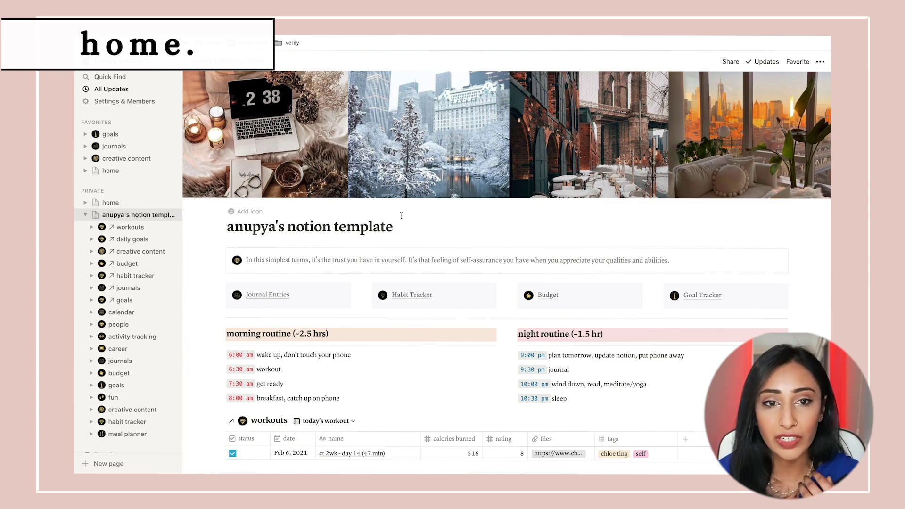
mouse_move(396, 184)
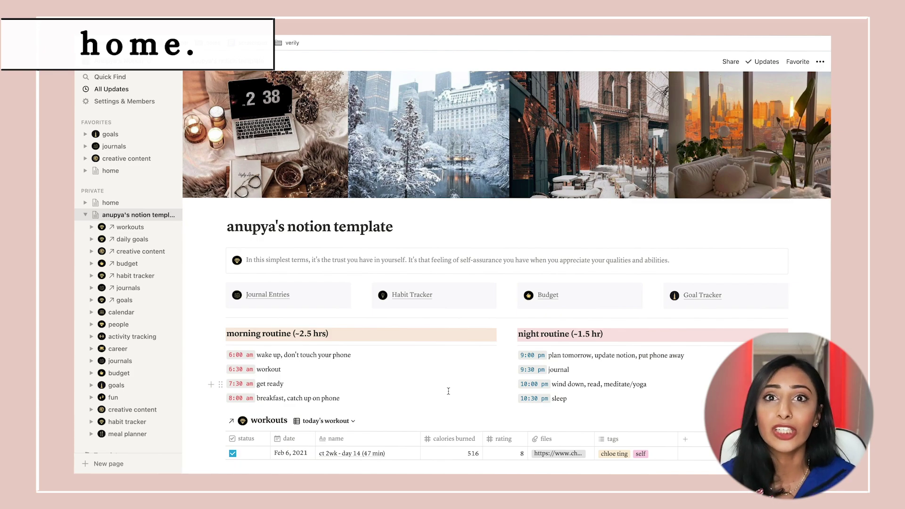
click(326, 333)
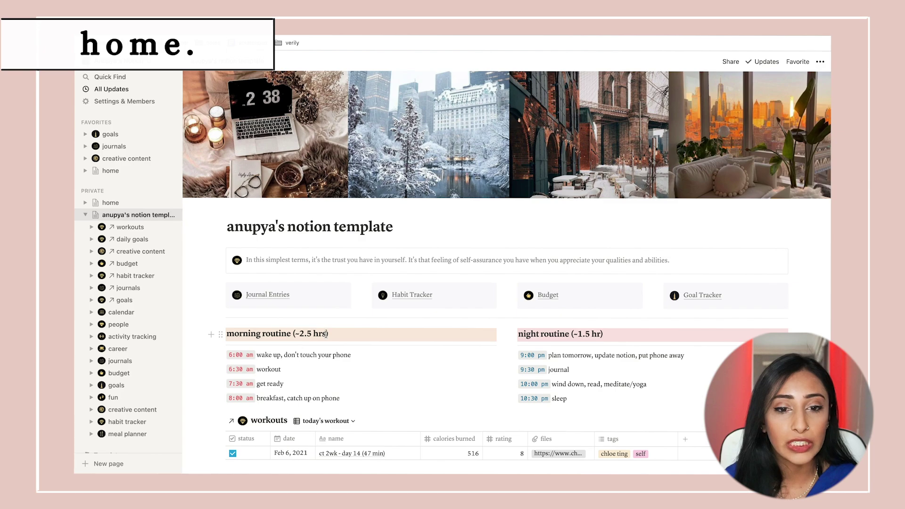
text(s)
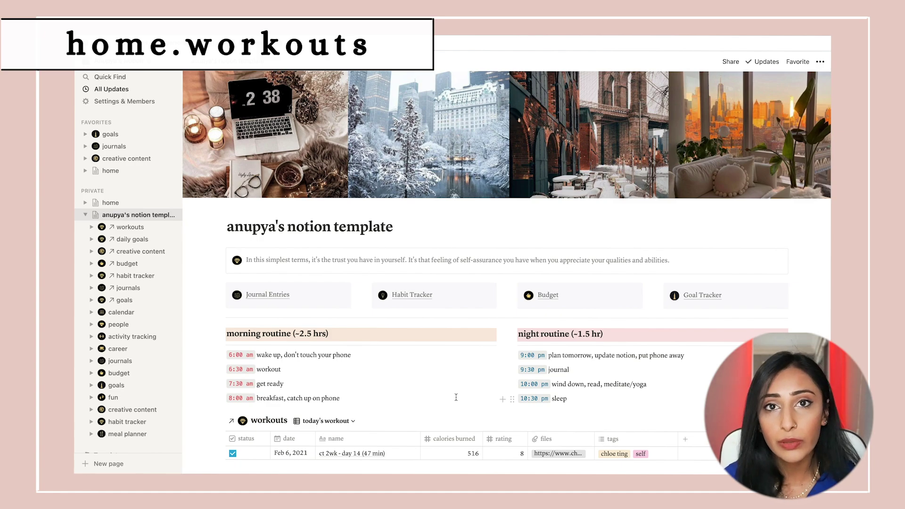
Step: Check the date filter of the today's workout view and open the original workouts database to inspect the day 12 calories entry
click(683, 422)
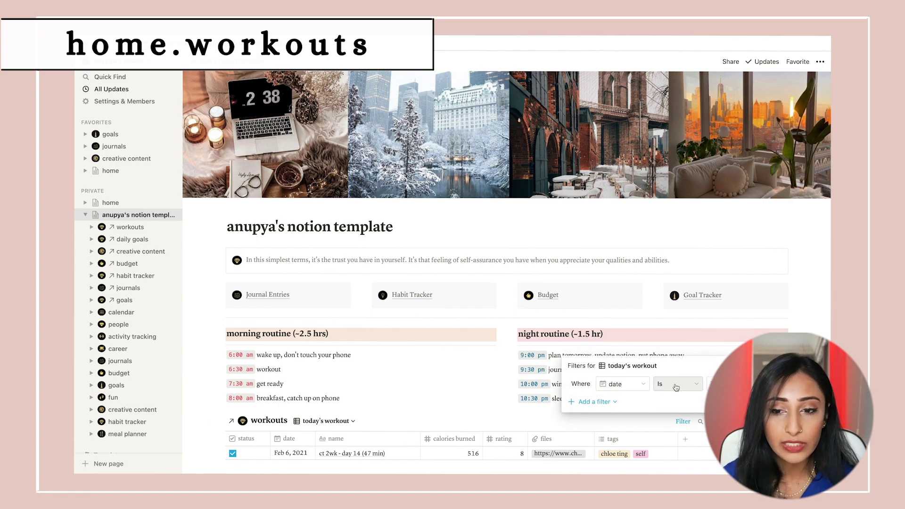
scroll(507, 264, down, 1)
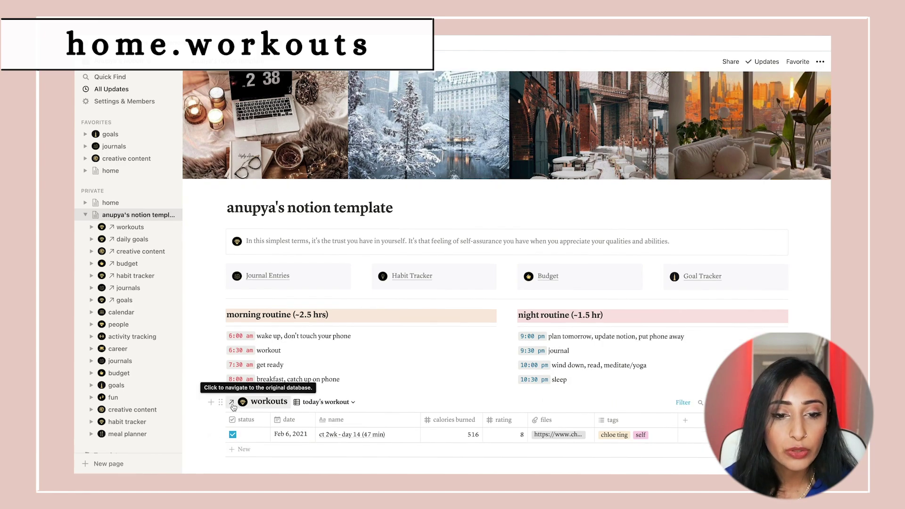
click(232, 403)
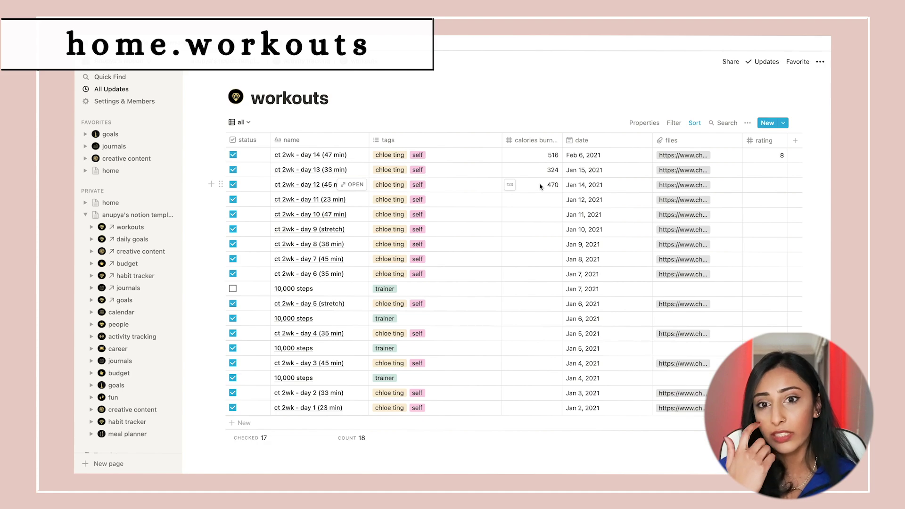
click(540, 186)
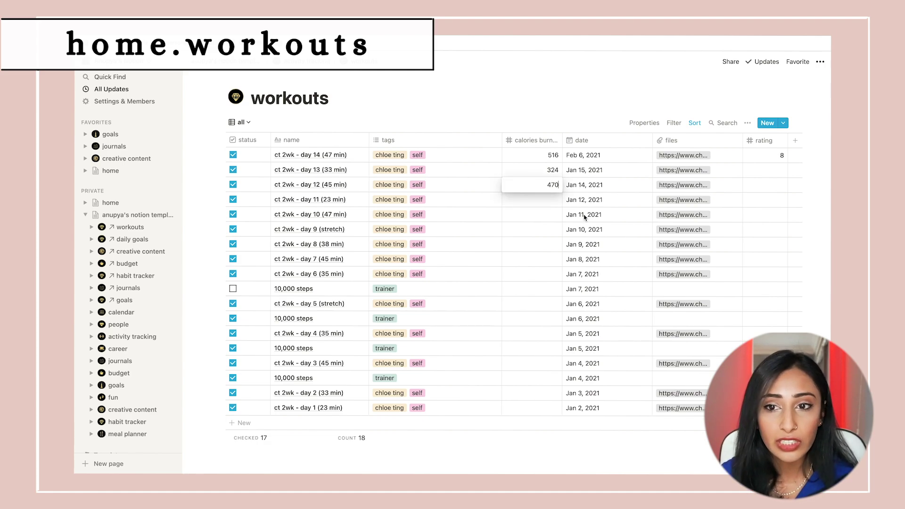
key(Escape)
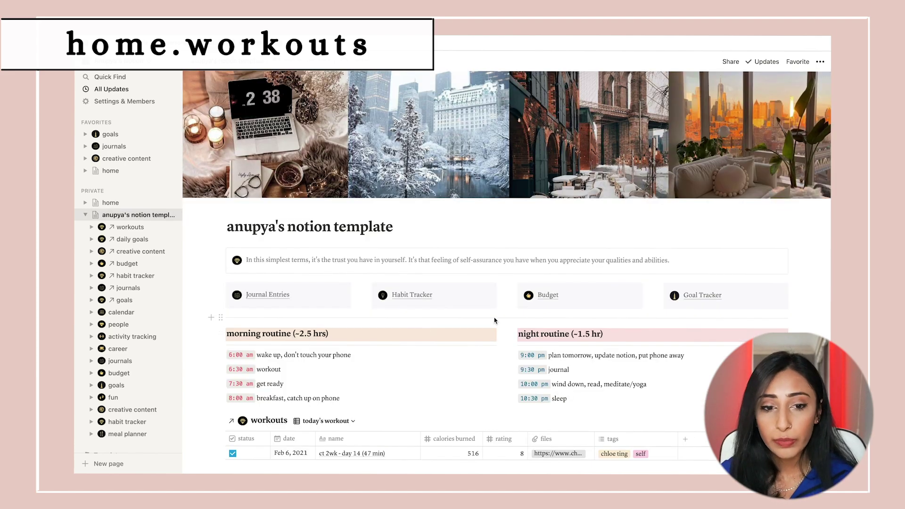
Step: Look over the workouts table and the Monday to Sunday weekly planner on the home page
scroll(495, 320, down, 5)
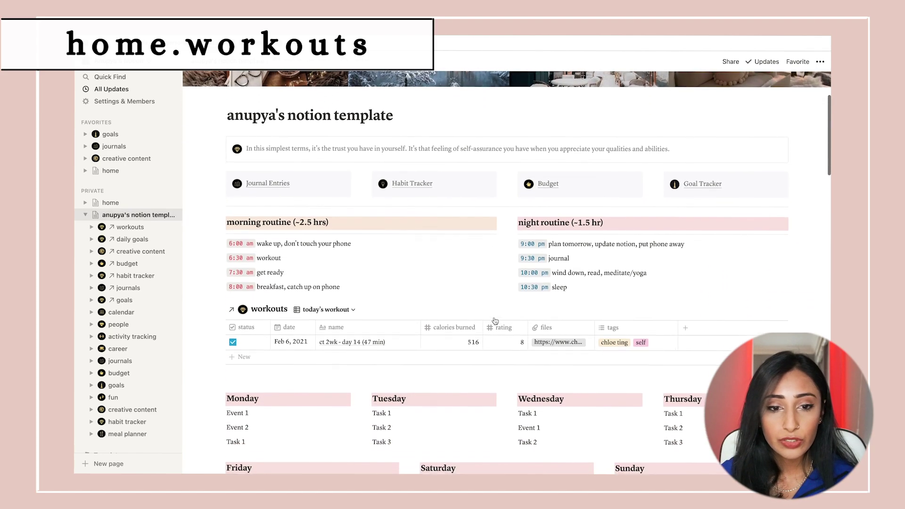
scroll(495, 318, down, 4)
scroll(509, 314, up, 5)
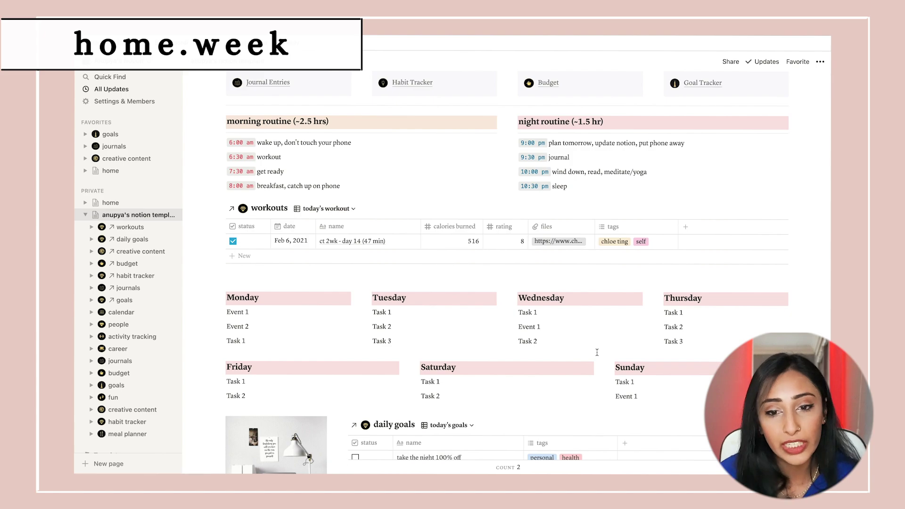
scroll(596, 352, down, 6)
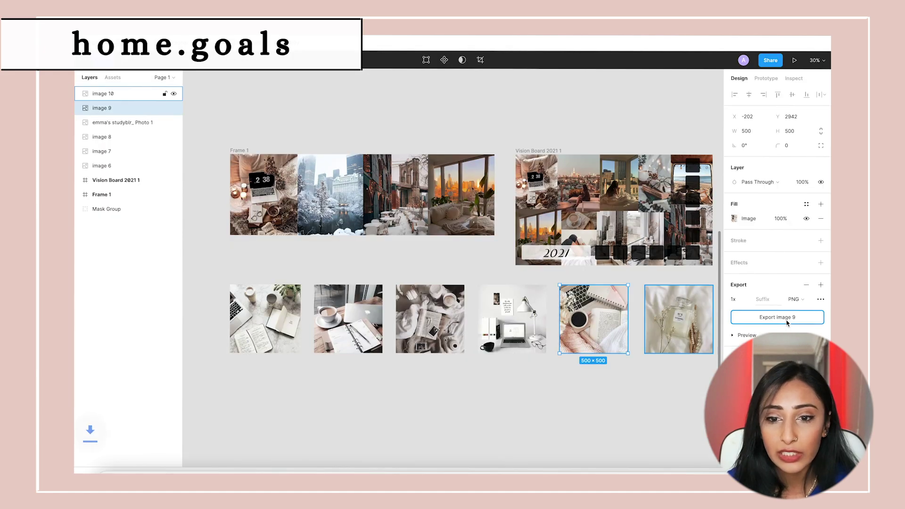
Step: Export image 9 as a PNG and insert the downloaded file into the Notion page above the picture beside daily goals
click(776, 318)
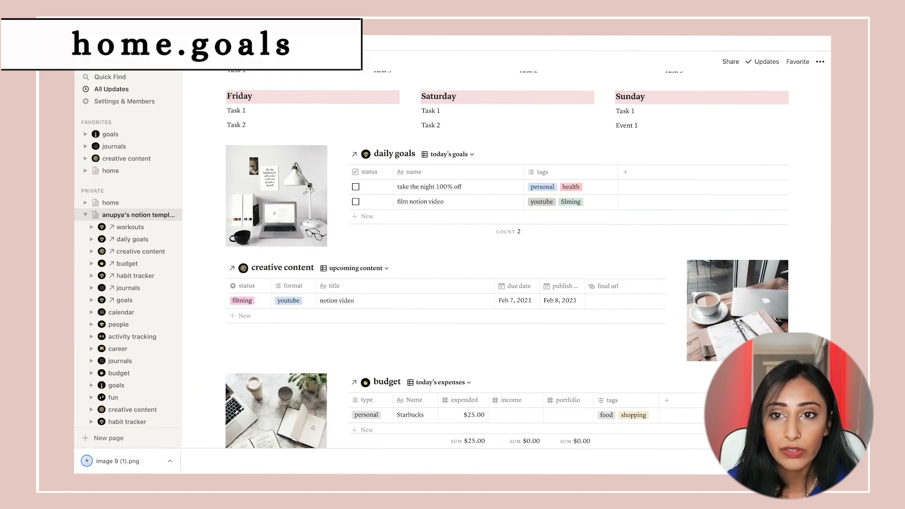
drag(108, 461, 325, 172)
Step: Delete the newly inserted image from the column beside daily goals
click(220, 151)
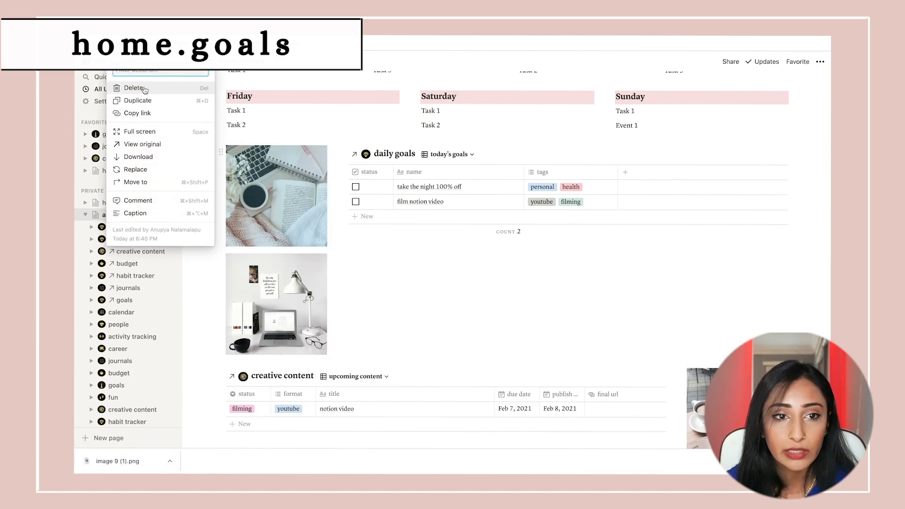
click(145, 90)
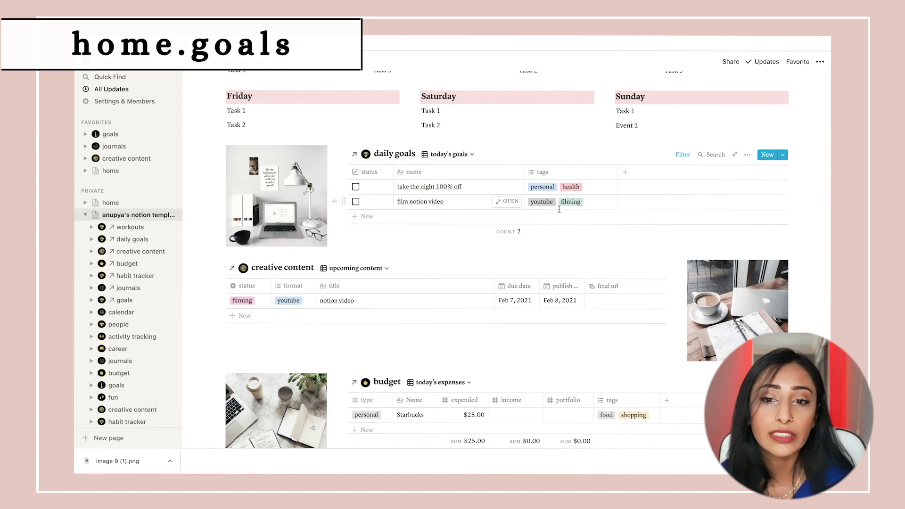
Step: Open the "take the night 100% off" goal to review its time span and status properties, and close it
click(508, 187)
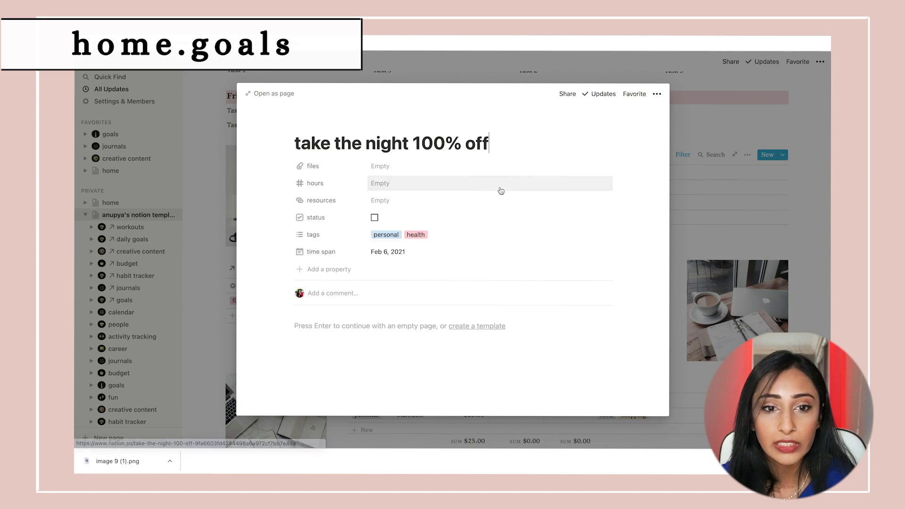
click(397, 253)
click(643, 245)
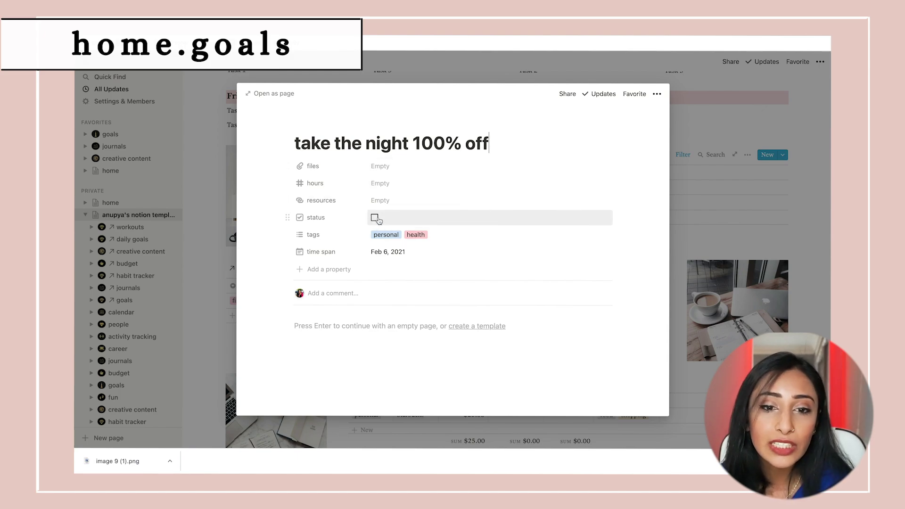
click(750, 230)
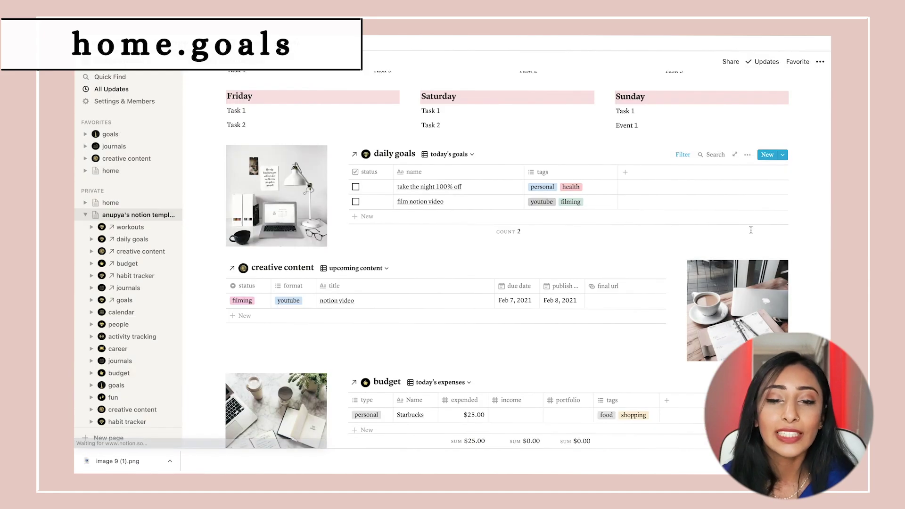
Step: Show the daily goals table in the tomorrow's goals view, check its filter, and switch to the yesterday's goals view
click(455, 160)
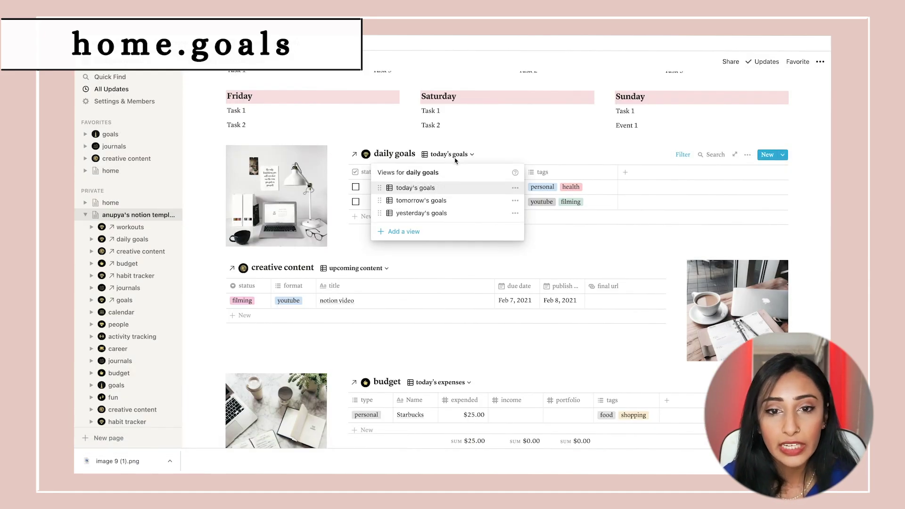
click(421, 200)
click(683, 155)
click(520, 168)
click(455, 154)
click(441, 210)
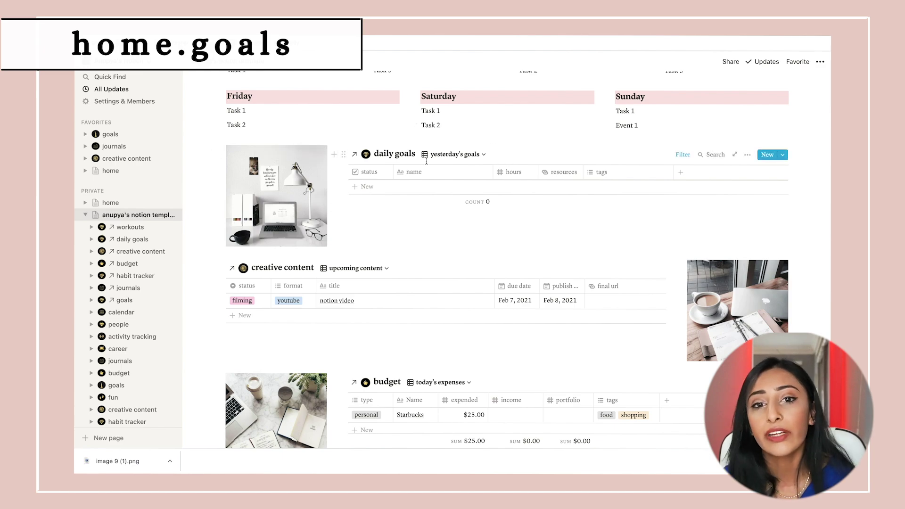
Step: Add a filter to the upcoming content view so publish date is on or before one month from now
scroll(426, 161, up, 2)
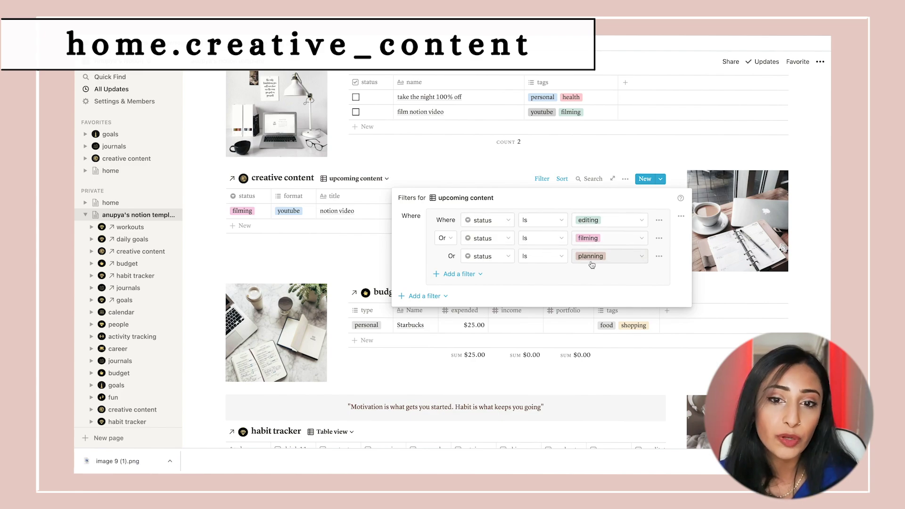
click(426, 296)
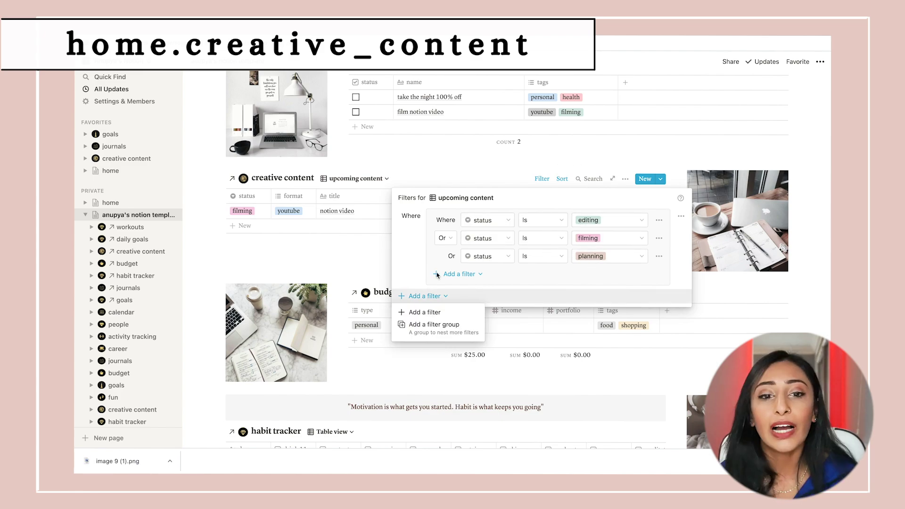
click(432, 313)
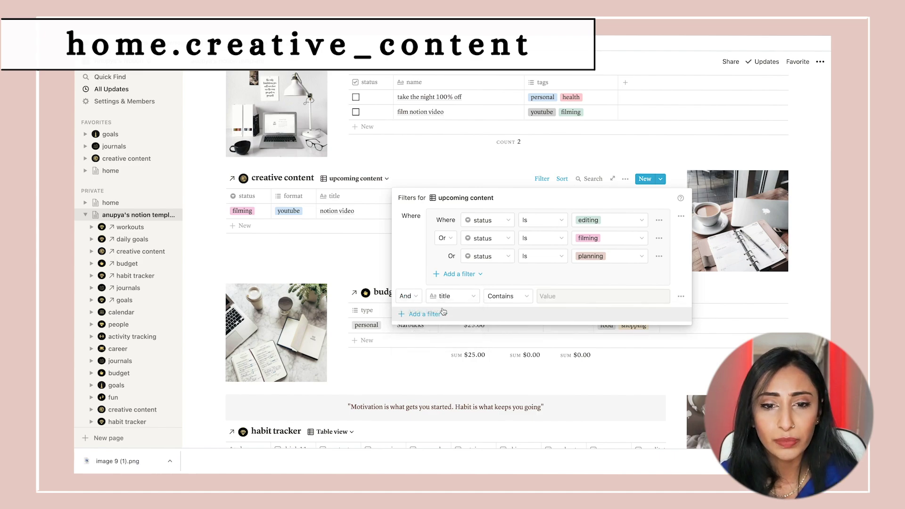
click(461, 302)
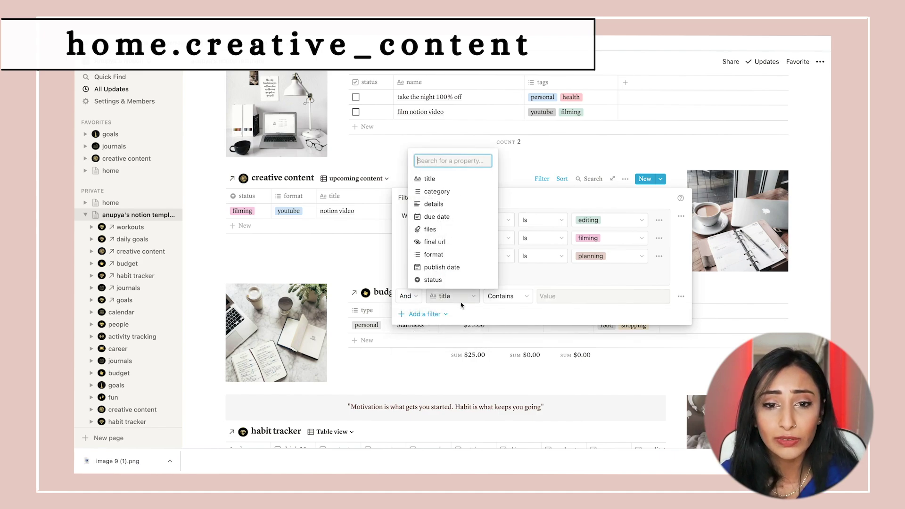
click(455, 267)
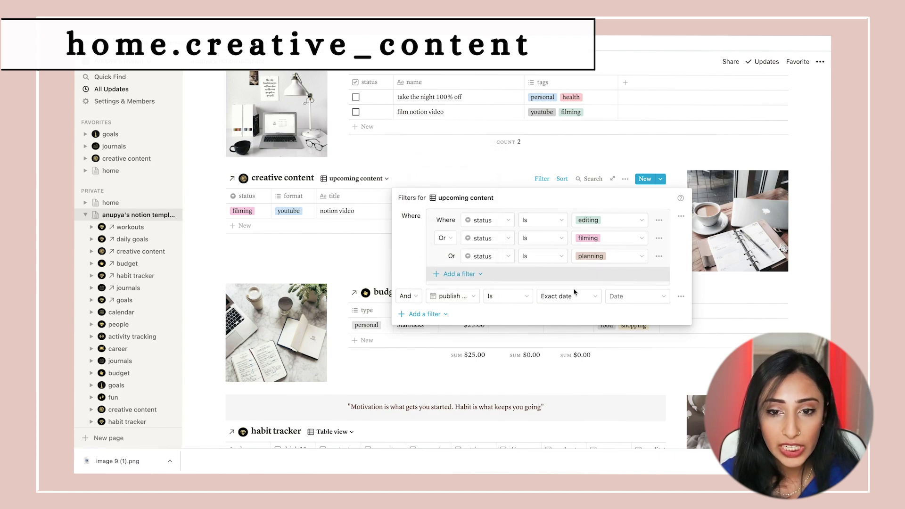
click(584, 296)
click(565, 388)
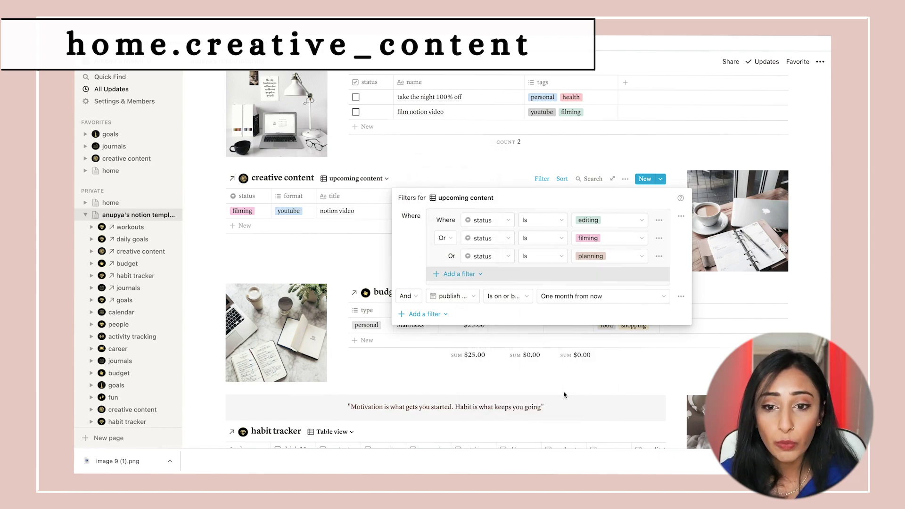
click(703, 298)
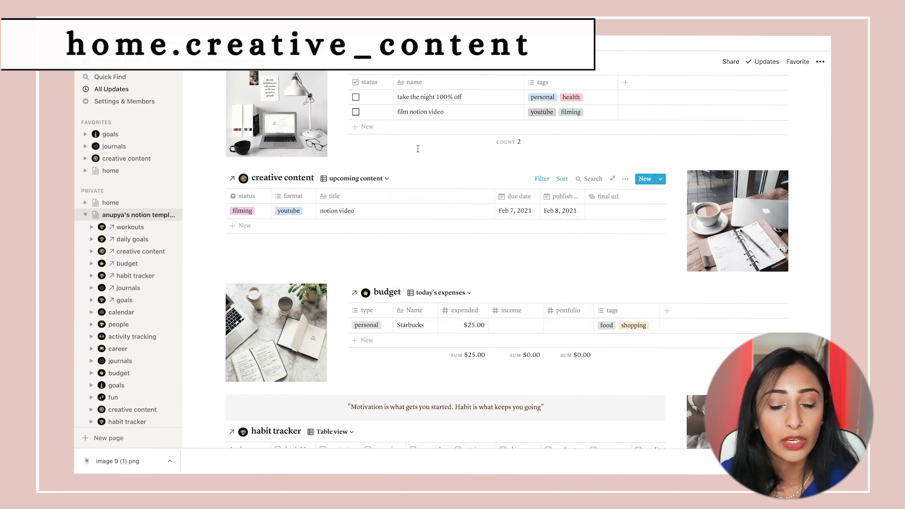
Step: Open the original creative content database and review the format options for the notion video entry
scroll(528, 396, down, 3)
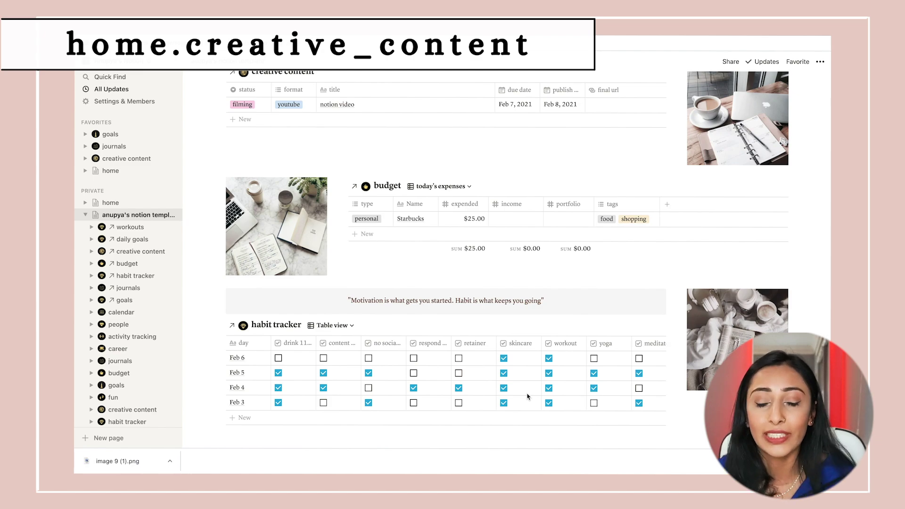
scroll(528, 396, up, 4)
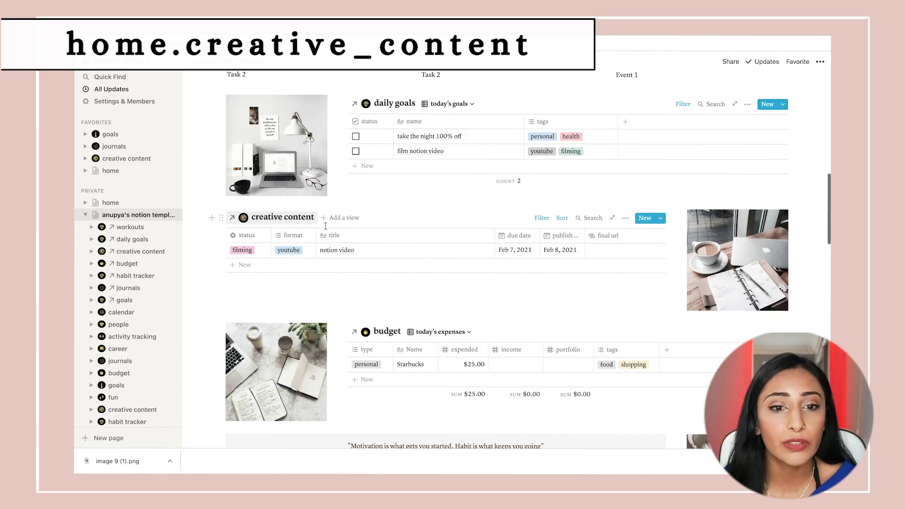
click(231, 219)
click(257, 156)
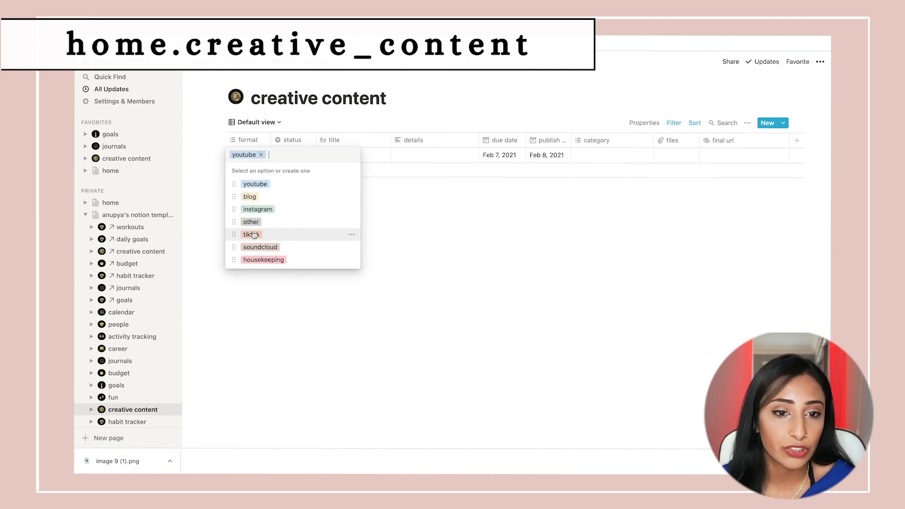
key(Escape)
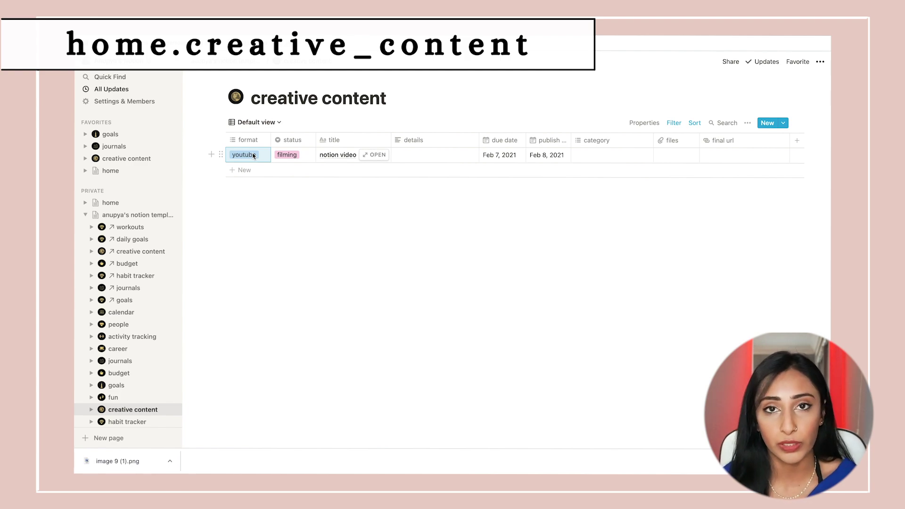
Step: Inspect the format, status and category fields of the notion video entry, and return to the template's home page
click(241, 156)
click(463, 243)
key(Right)
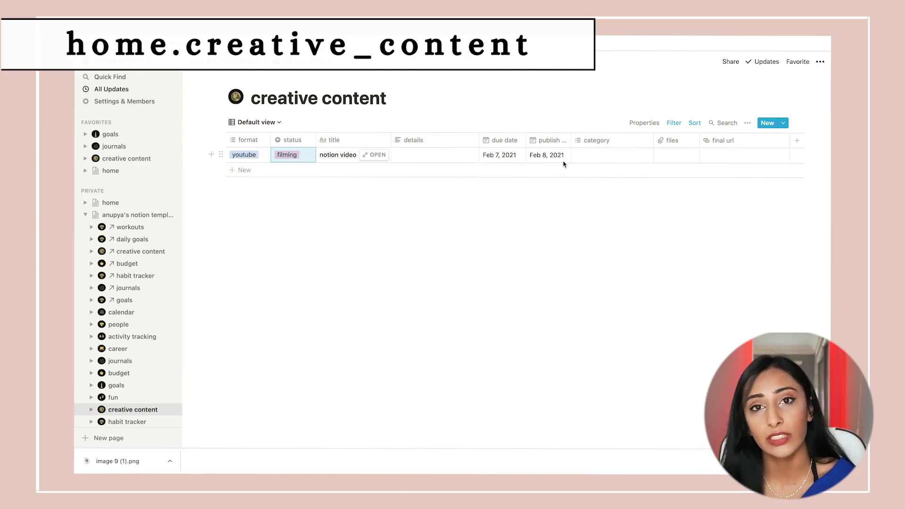
click(585, 155)
click(138, 215)
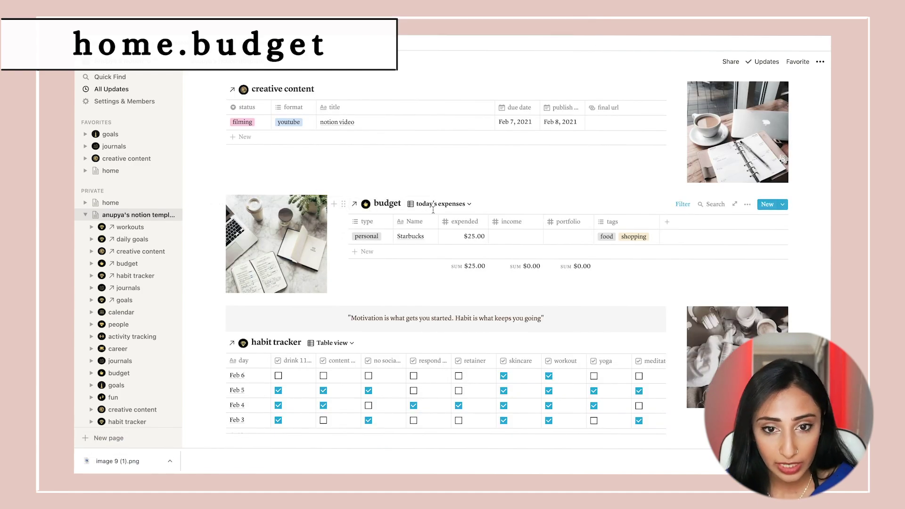
Step: Check the today's expenses filter in the budget section, then add an entry named test and view its page
click(683, 204)
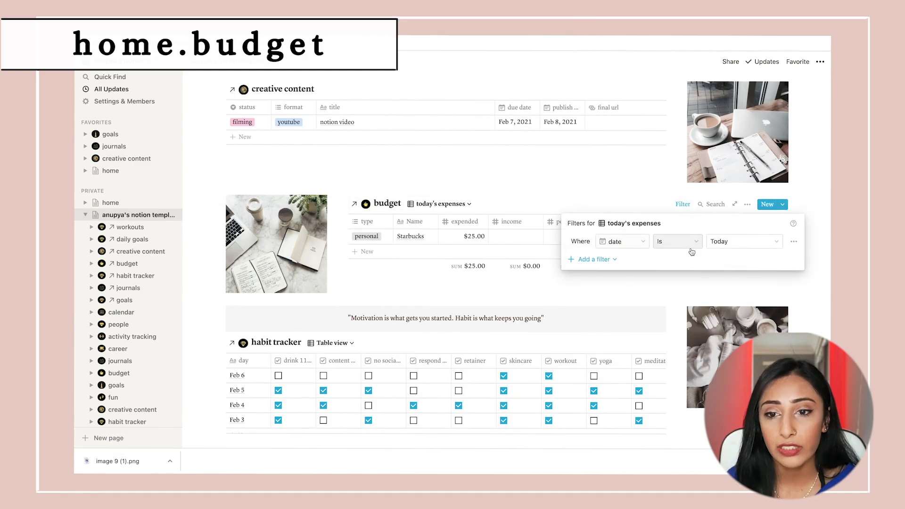
click(411, 254)
click(414, 252)
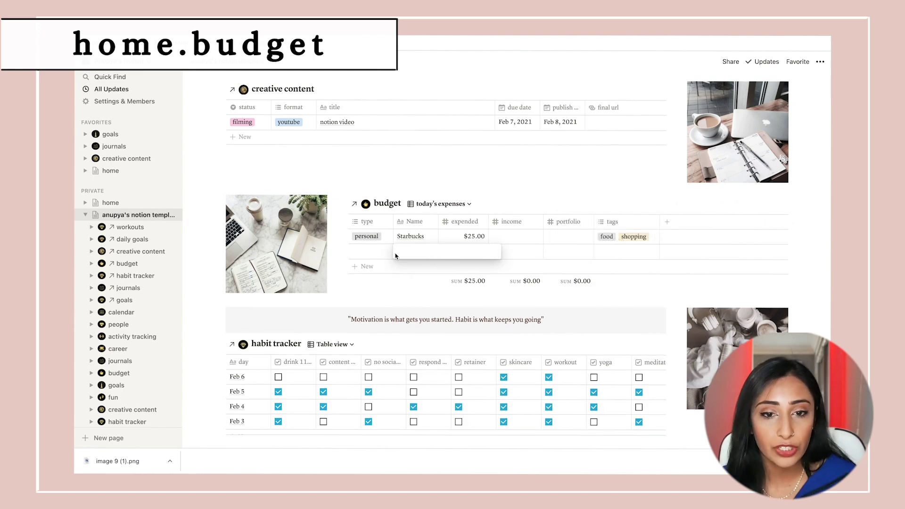
text(test)
key(Return)
click(422, 253)
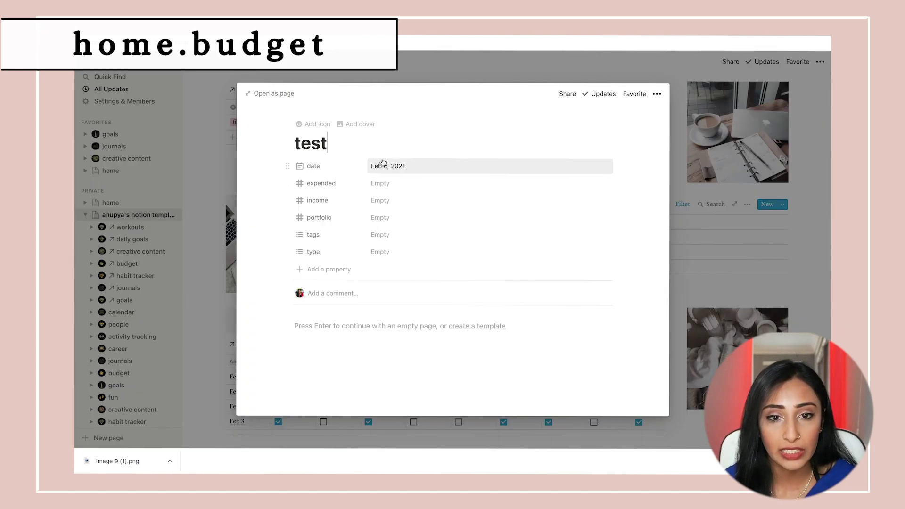
click(747, 294)
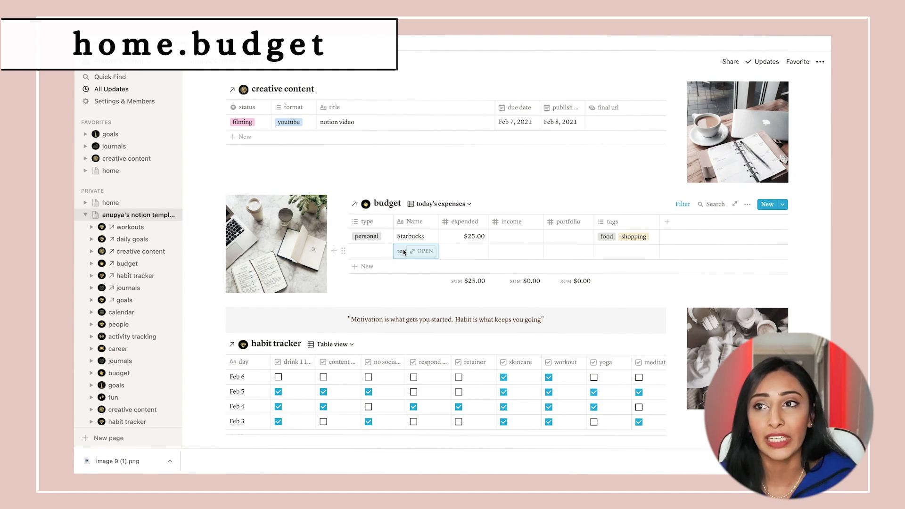
Step: Delete the test entry from the budget table and inspect the type field of the Starbucks expense
key(Escape)
key(BackSpace)
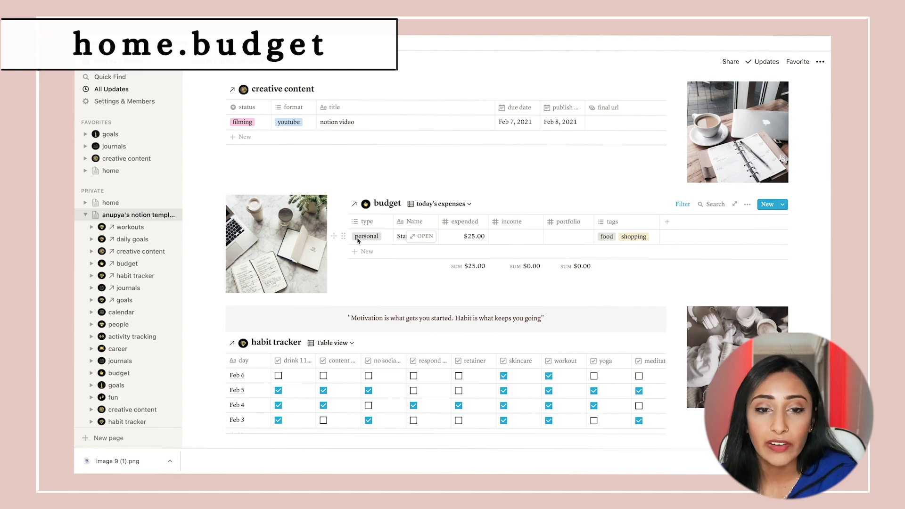
click(357, 237)
key(Escape)
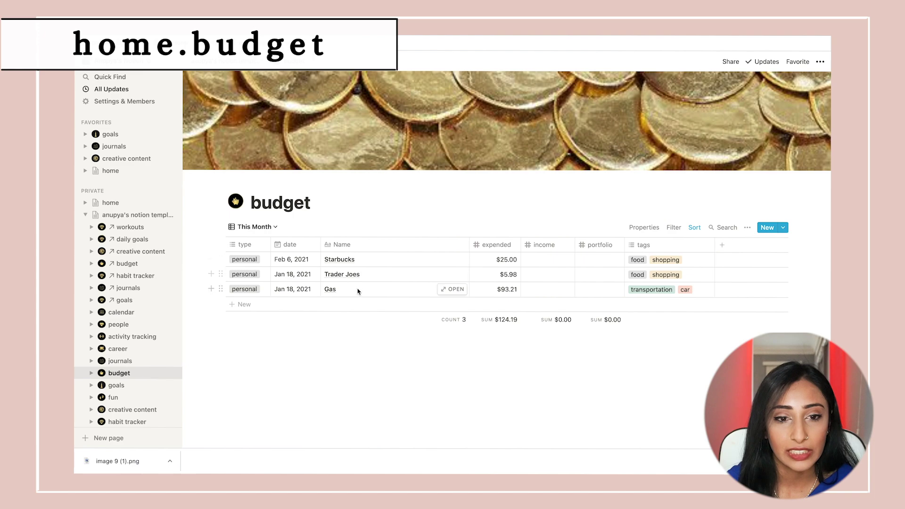
Step: List the views of the original budget database, show the december 2020 view, and examine its date filters
click(91, 373)
scroll(143, 423, down, 2)
scroll(143, 422, down, 1)
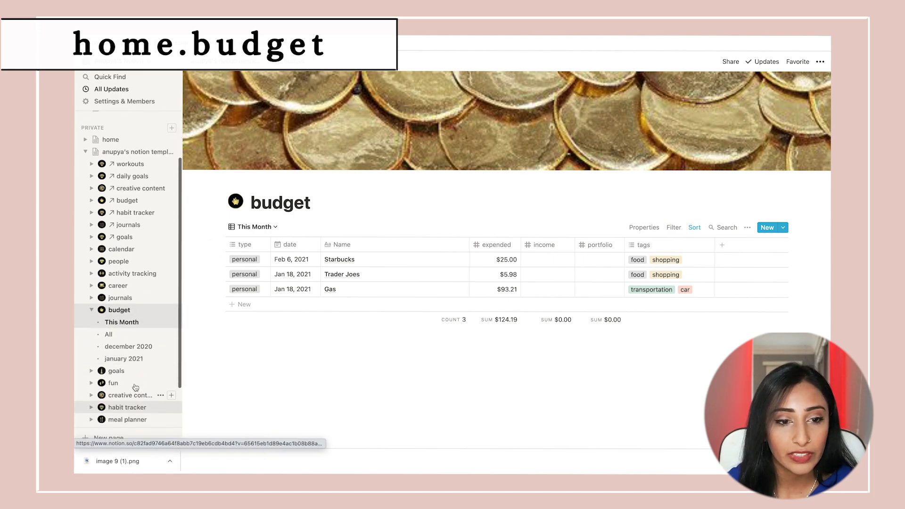
click(136, 347)
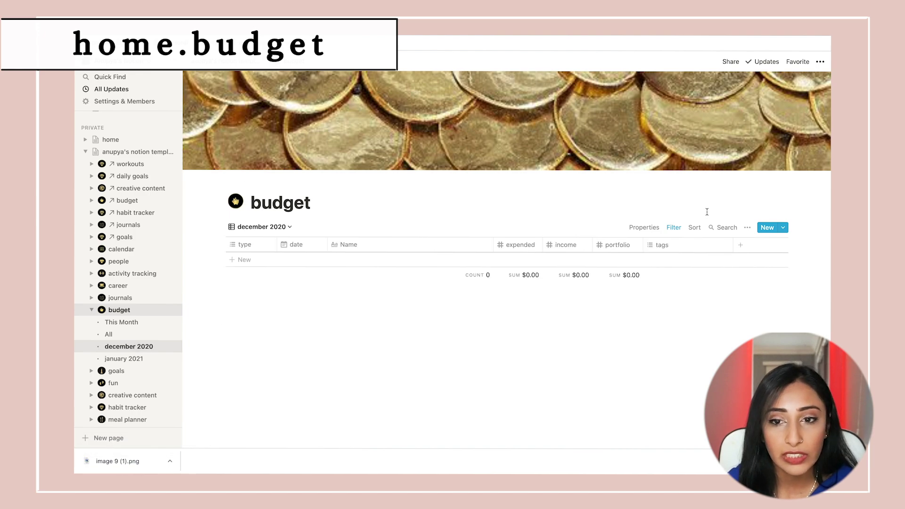
click(674, 227)
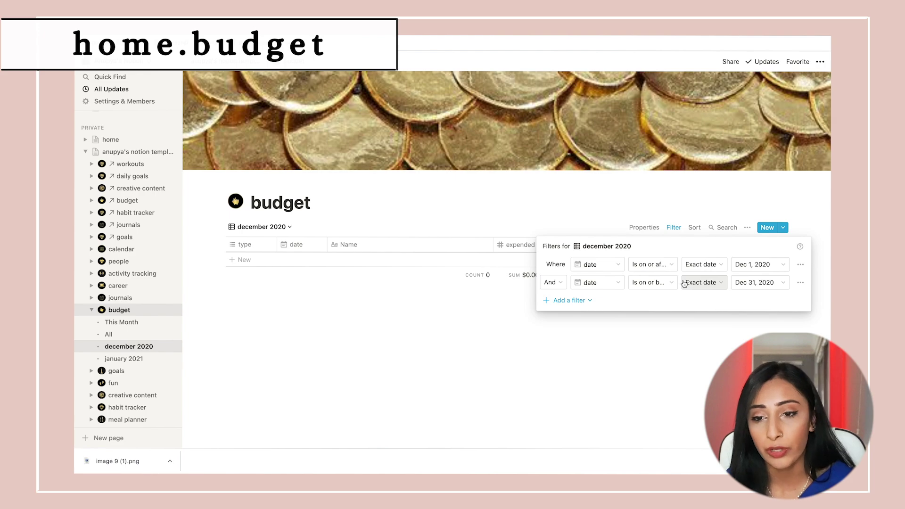
Step: Show the budget database's january 2021 and This Month views, and return to the template's home page
click(134, 358)
click(137, 359)
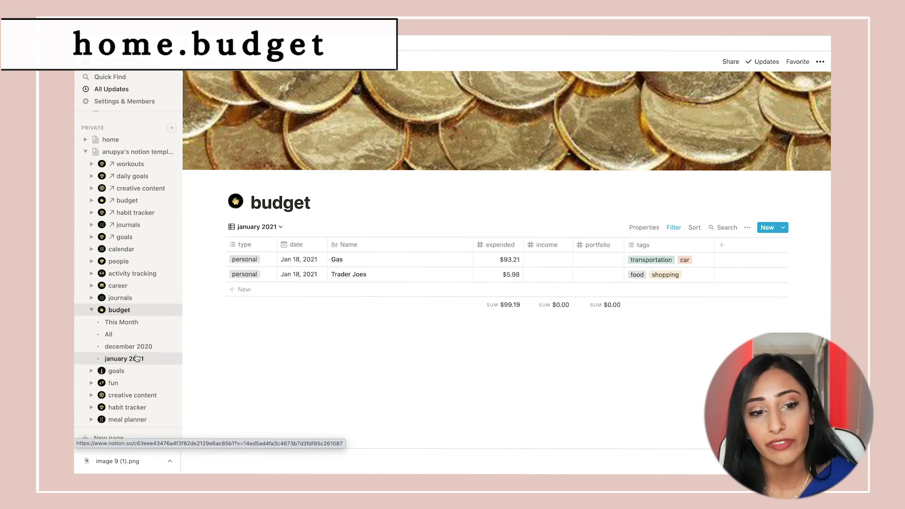
click(122, 322)
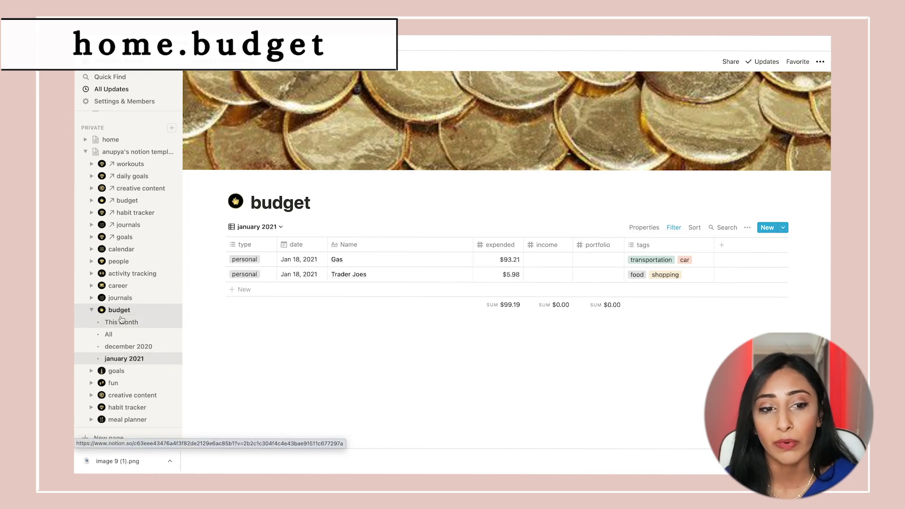
click(92, 310)
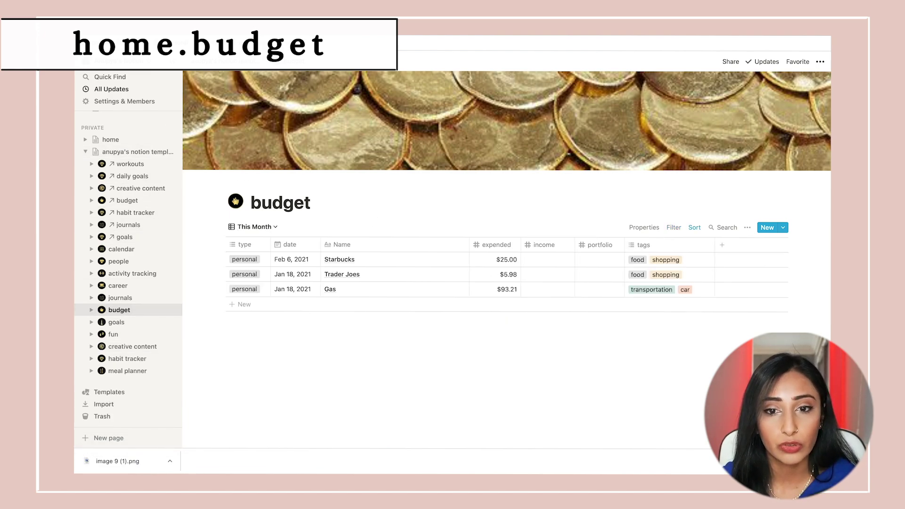
key(alt+Left)
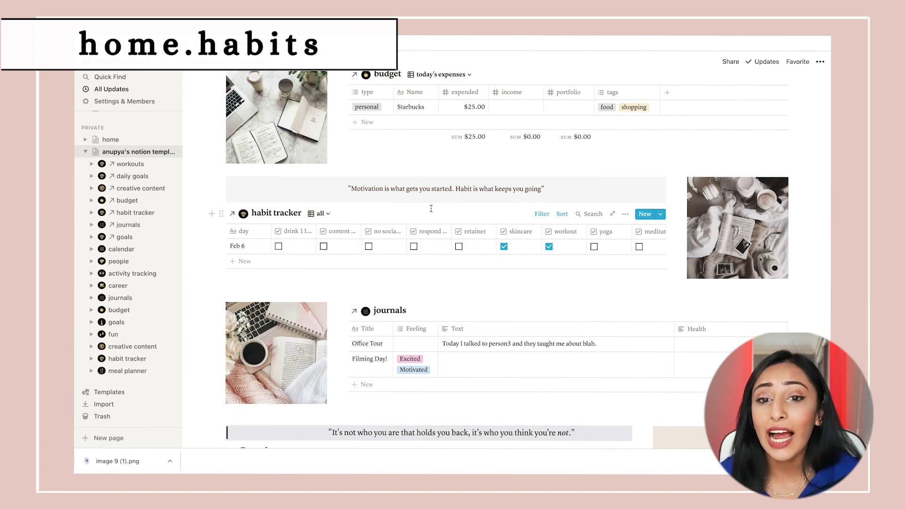
Step: Highlight the motivation quote above the habit tracker and open the original habit tracker database
triple_click(489, 186)
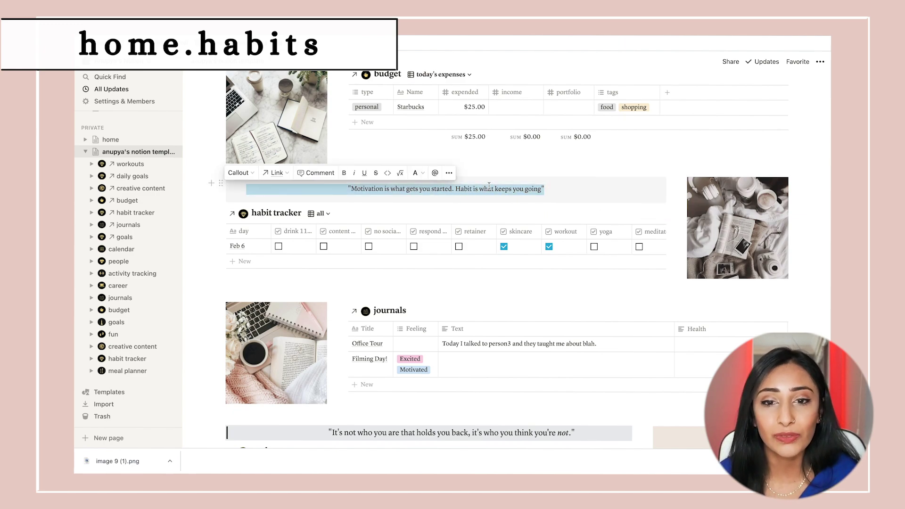
click(597, 186)
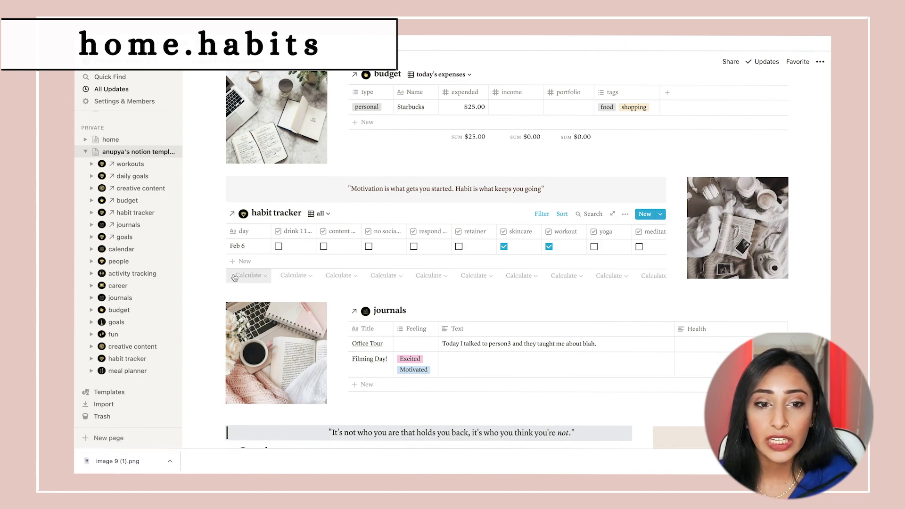
click(232, 213)
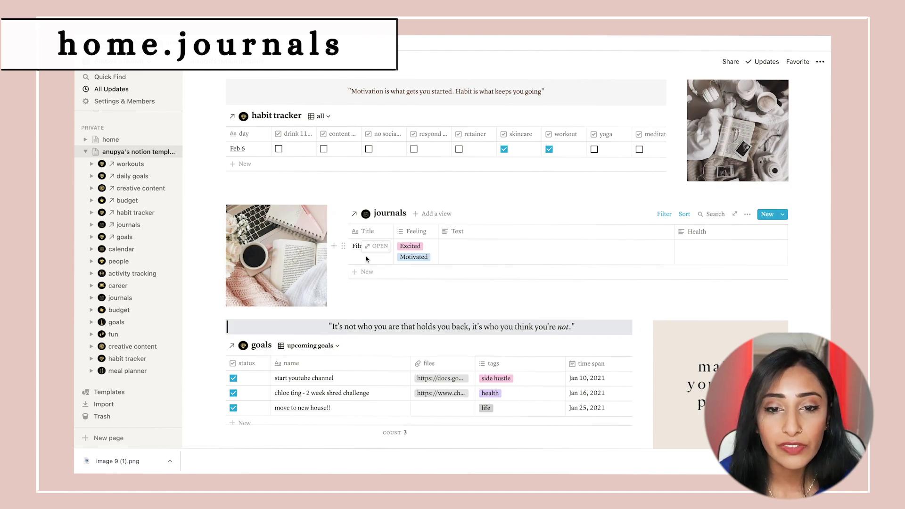
Step: Review the Feeling options of the Filming Day! journal entry and enter "I'm feeling happy" as its text
click(407, 254)
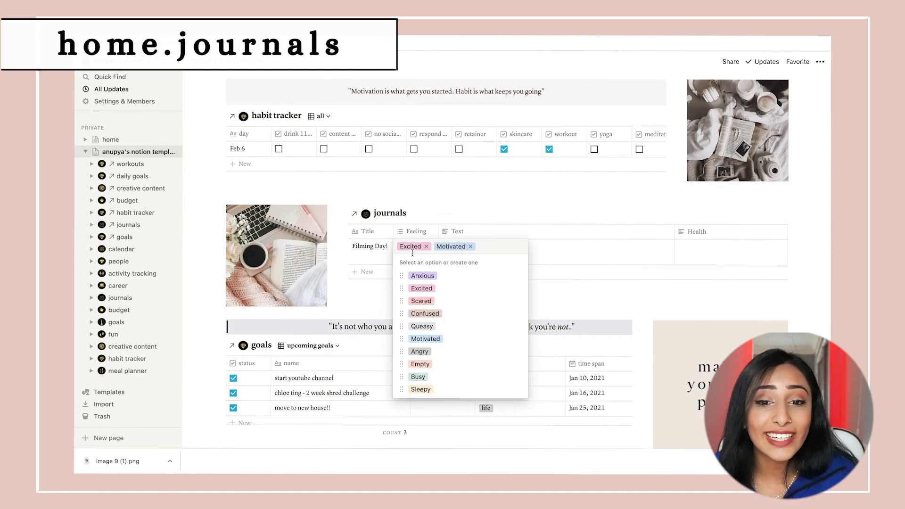
key(Escape)
click(543, 244)
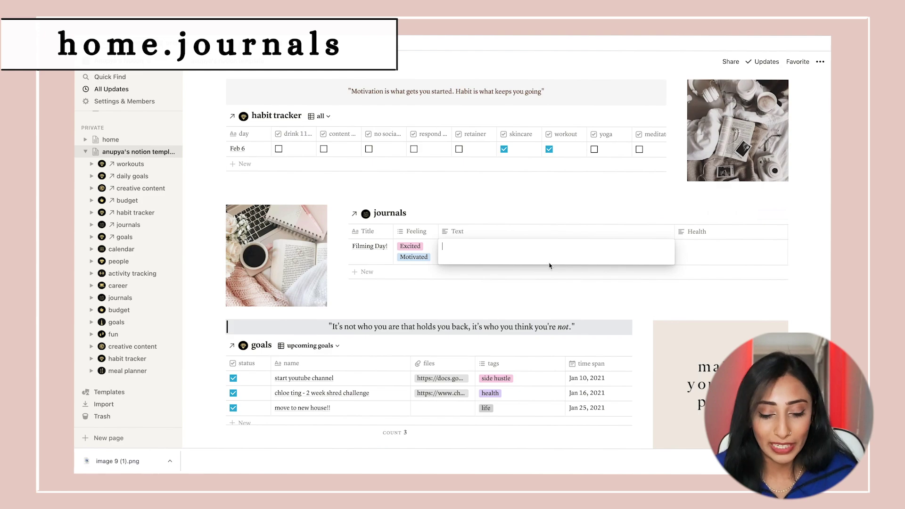
text(I'm feeling happy)
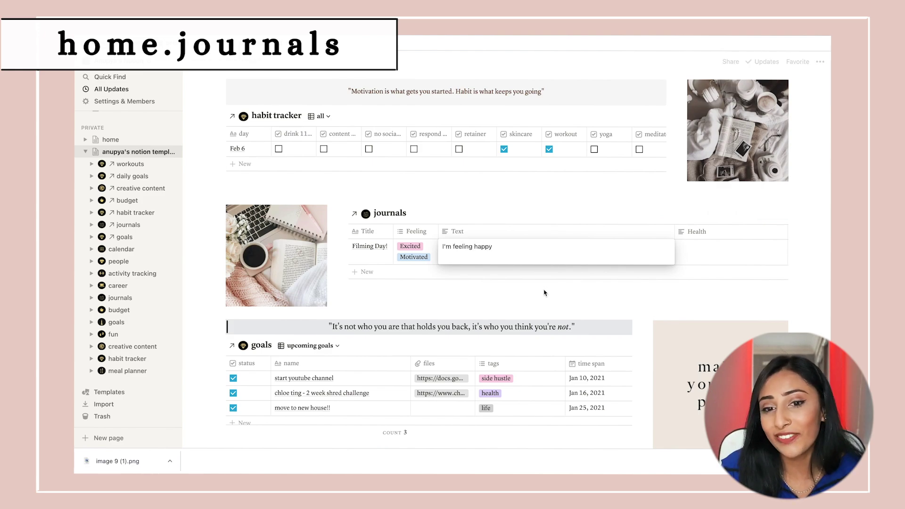
key(Escape)
click(705, 255)
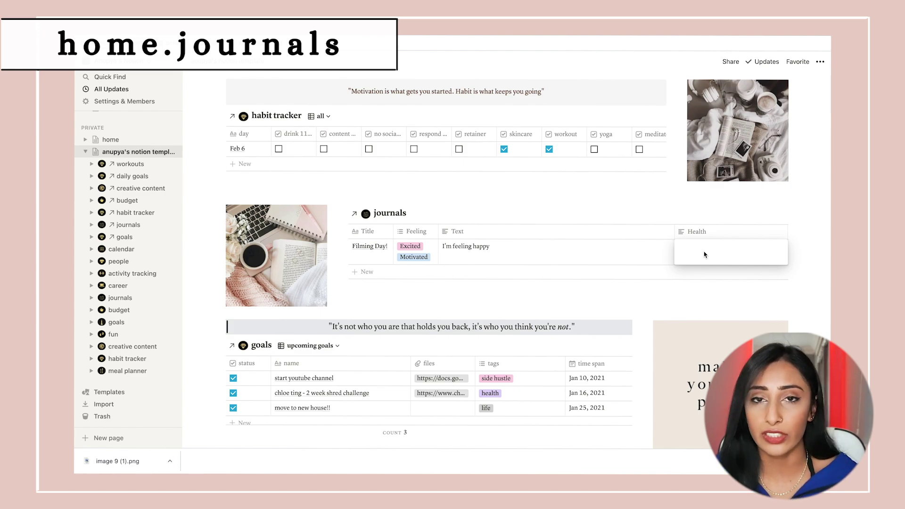
Step: Review the home page's sections and examine the time span filter on the upcoming goals view
scroll(705, 254, down, 3)
scroll(323, 165, up, 7)
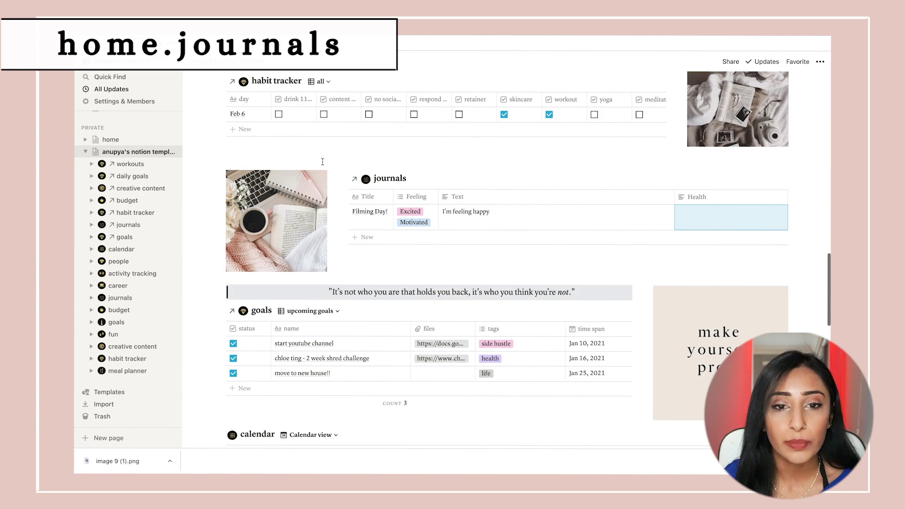
scroll(323, 165, up, 7)
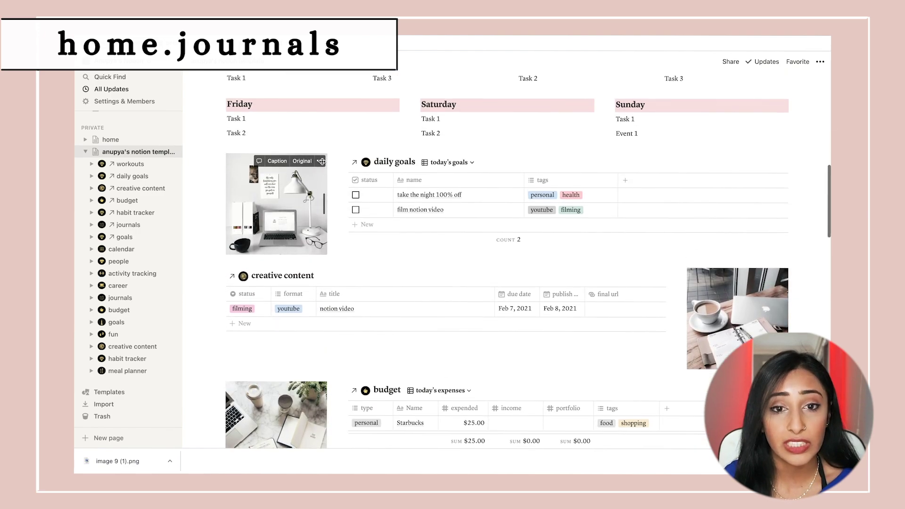
scroll(323, 162, up, 3)
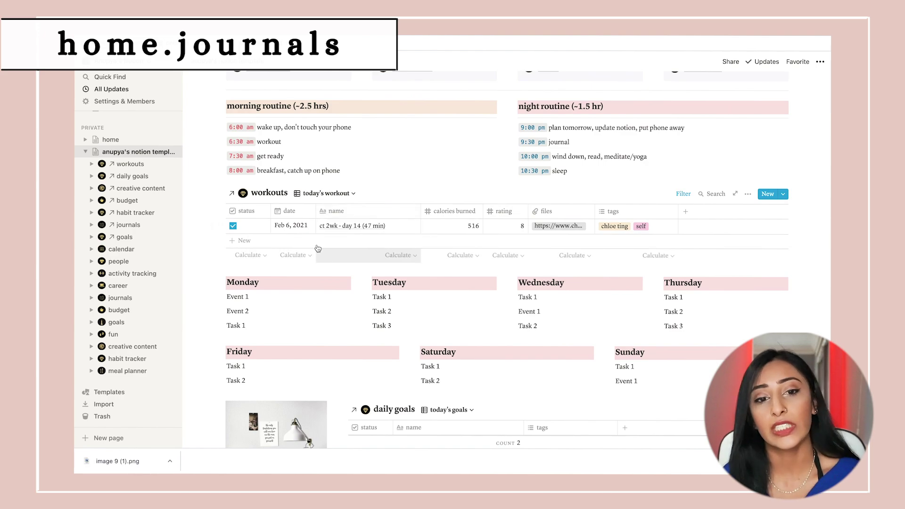
scroll(295, 270, down, 15)
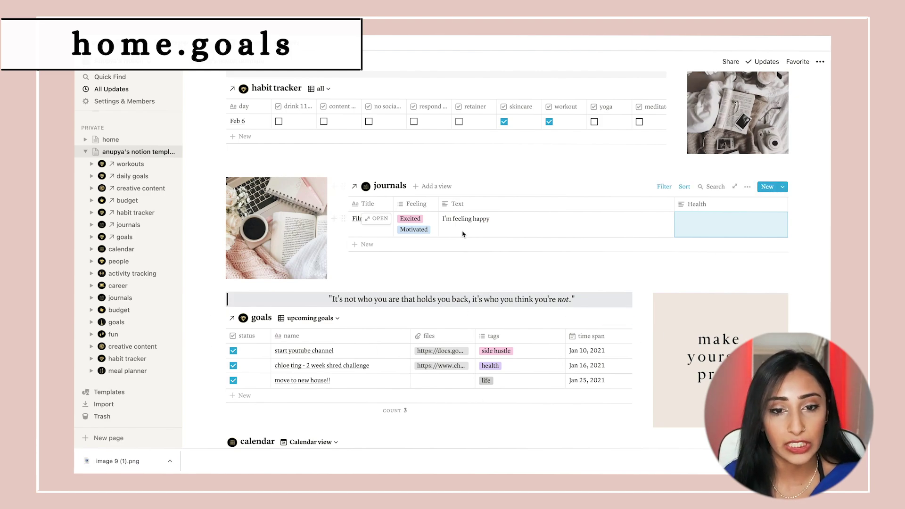
click(508, 318)
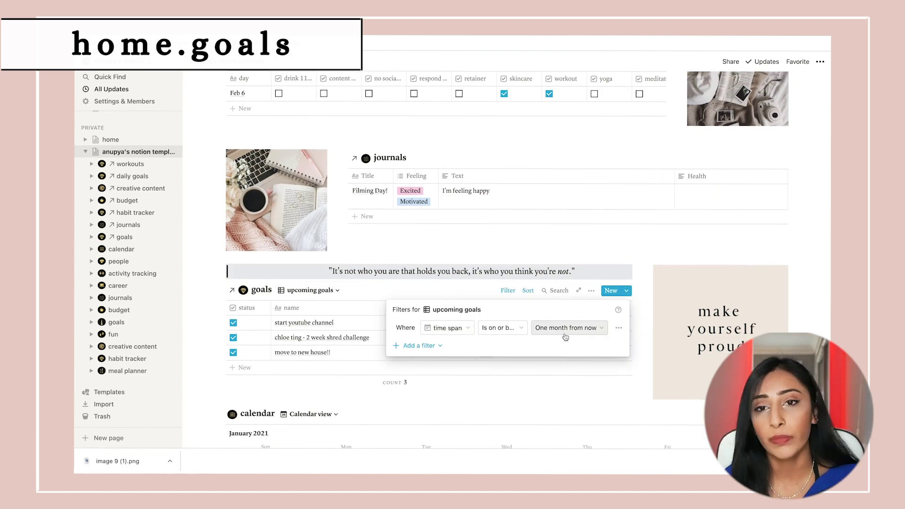
key(Escape)
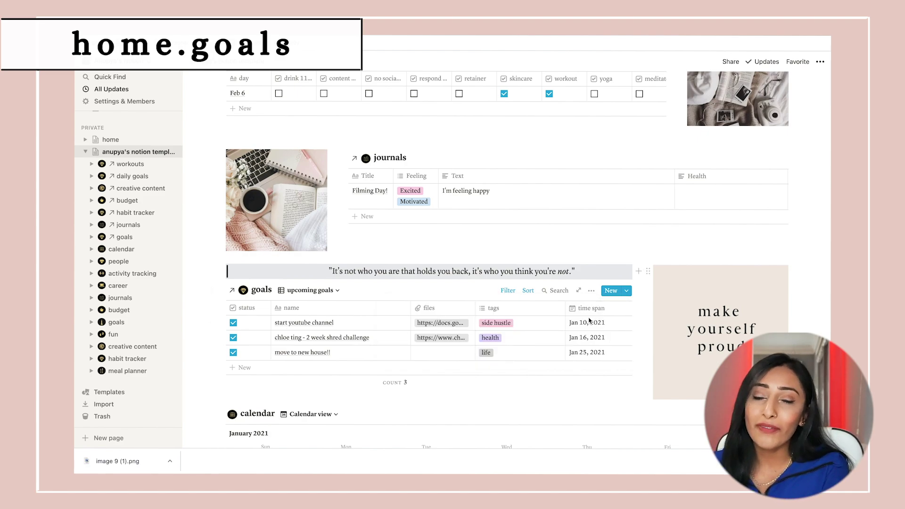
Step: Show the home page's goals table in the all view, and switch it back to the upcoming goals view
click(309, 290)
click(309, 324)
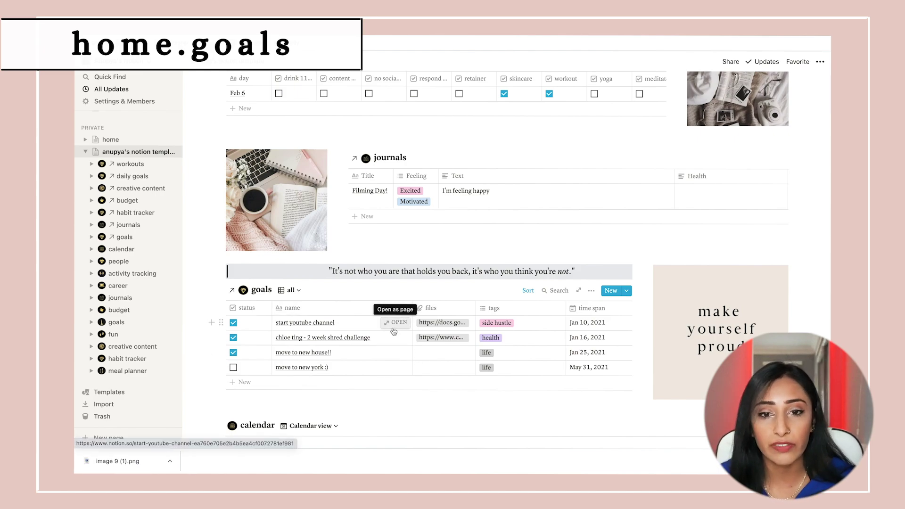
scroll(394, 347, up, 8)
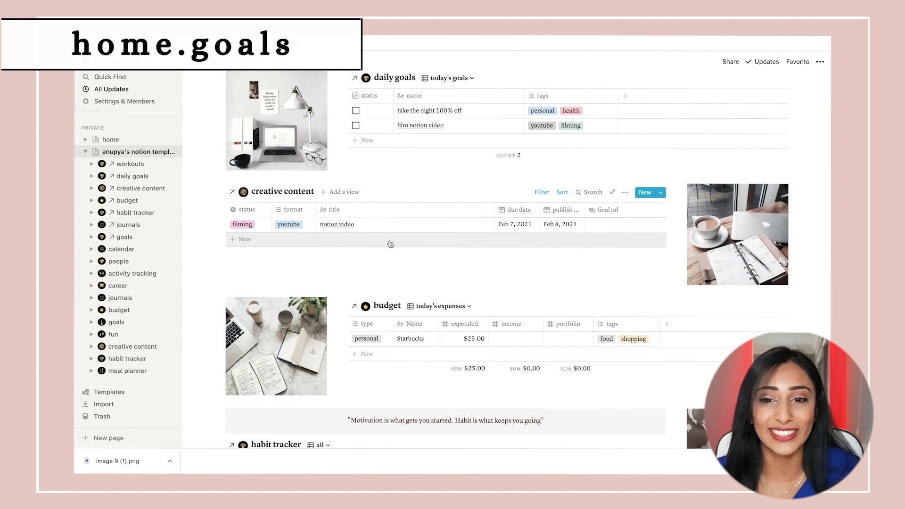
scroll(390, 244, down, 10)
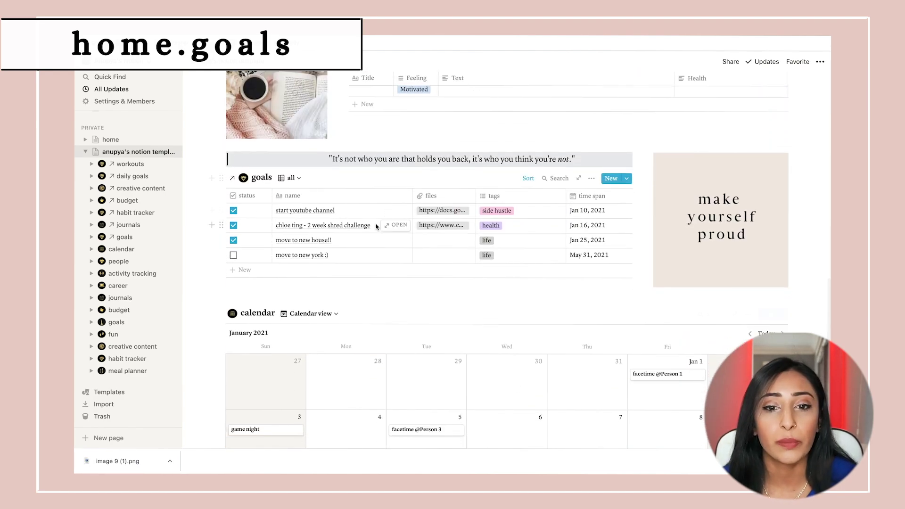
click(289, 178)
click(295, 226)
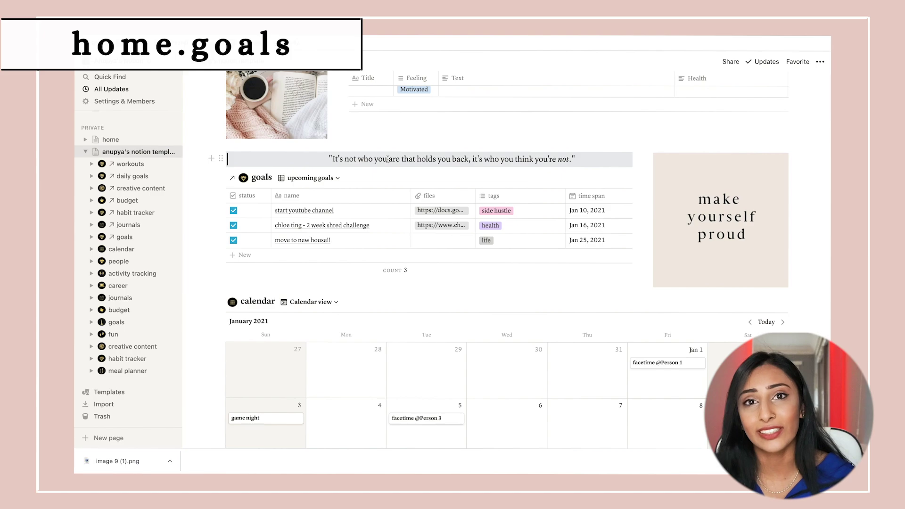
Step: Open the original goals database to see every goal, and return to the template's home page
scroll(388, 159, down, 1)
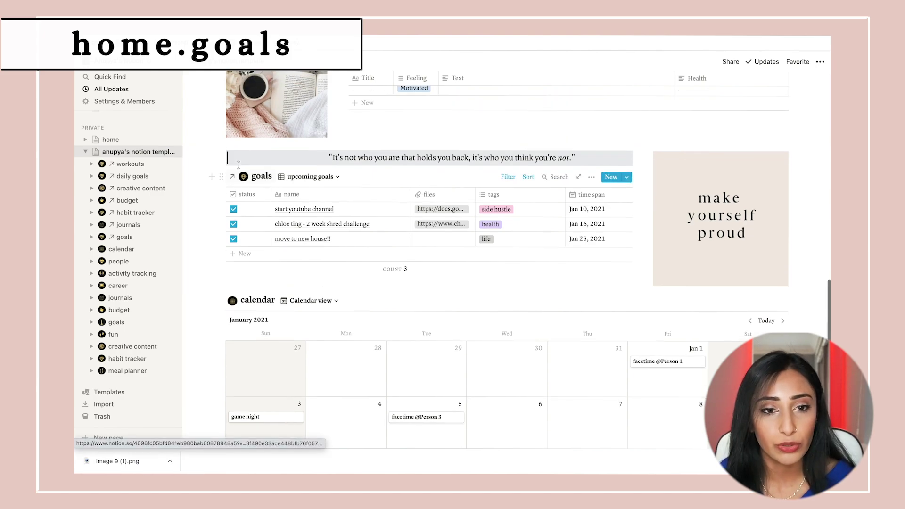
scroll(245, 165, up, 1)
click(261, 178)
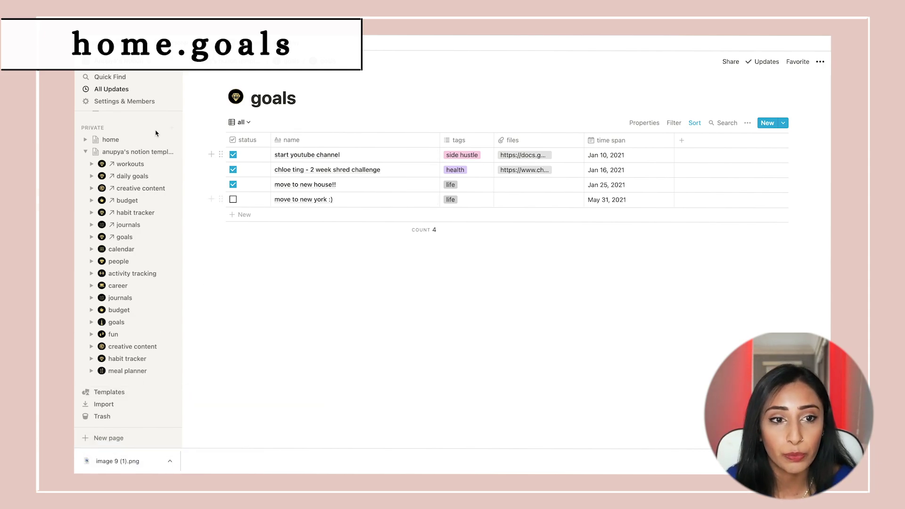
click(139, 153)
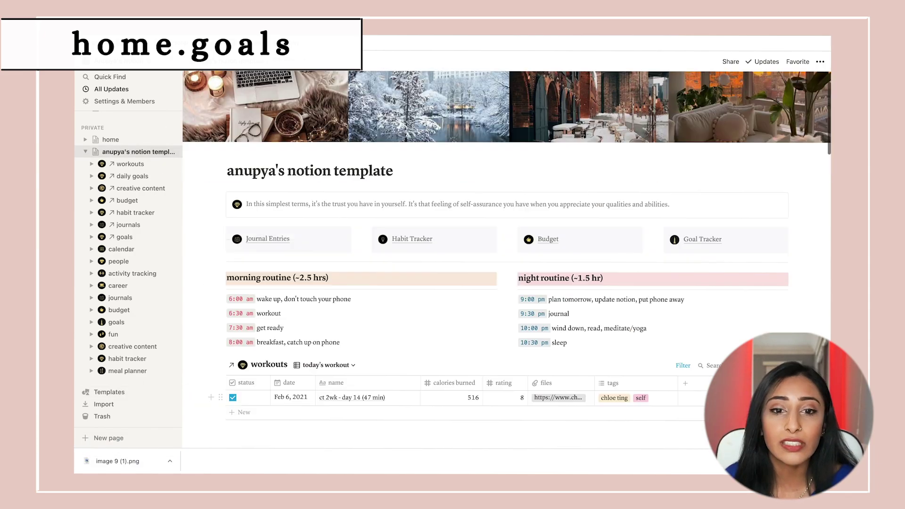
Step: Show the January 2021 calendar section below the goals table on the home page
scroll(507, 260, down, 15)
scroll(507, 260, down, 6)
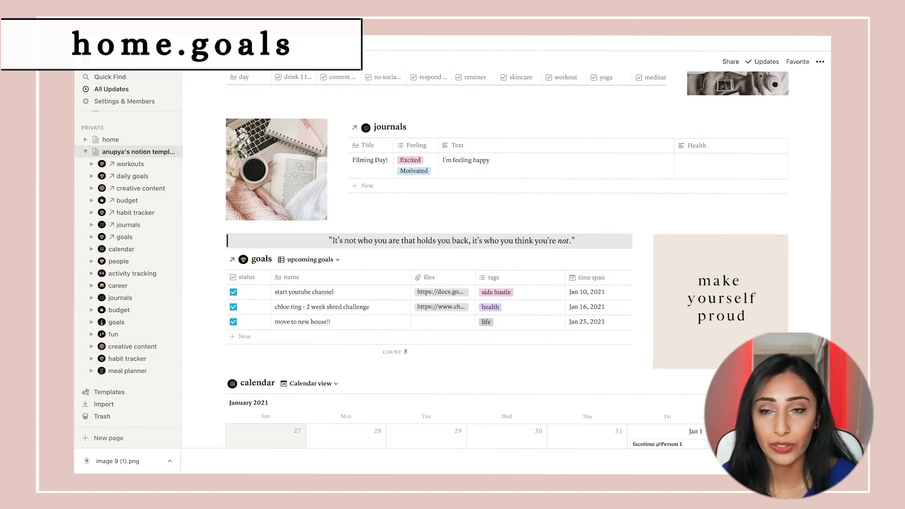
scroll(590, 358, down, 7)
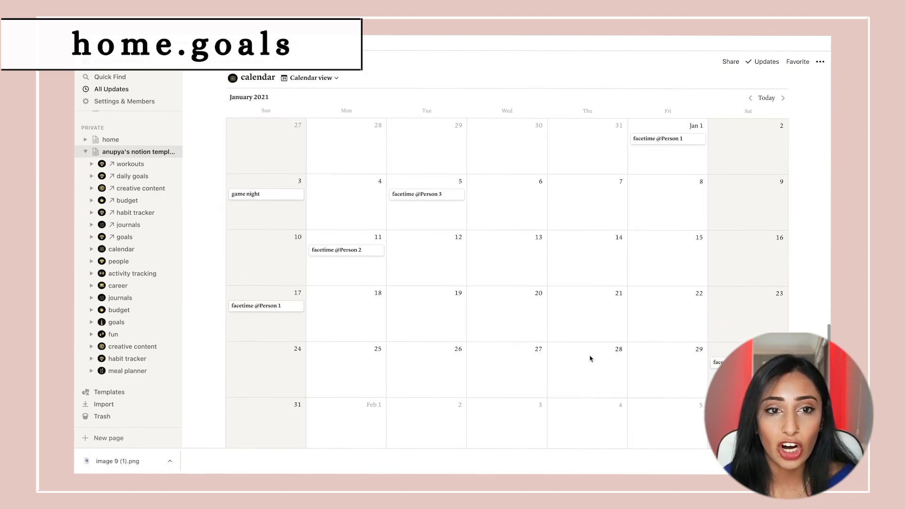
Step: Show the tag options of the January 1 facetime event, and close the event
scroll(589, 359, up, 1)
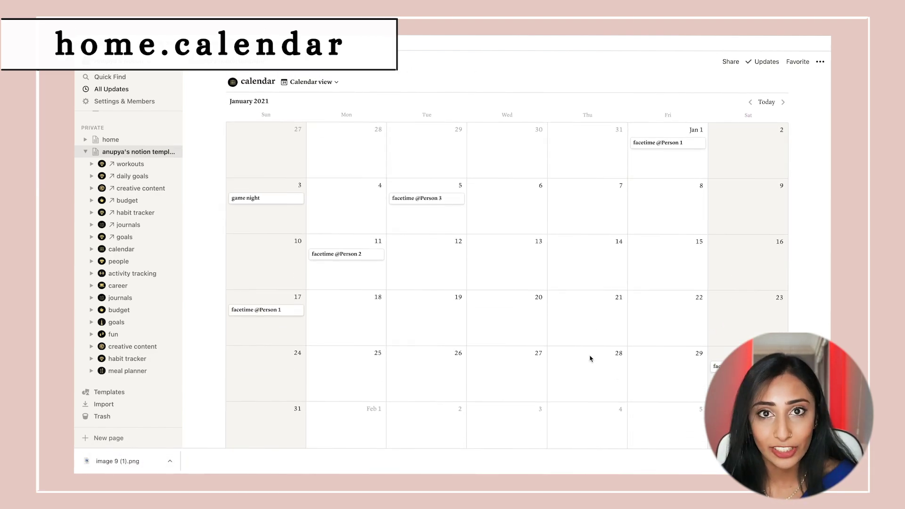
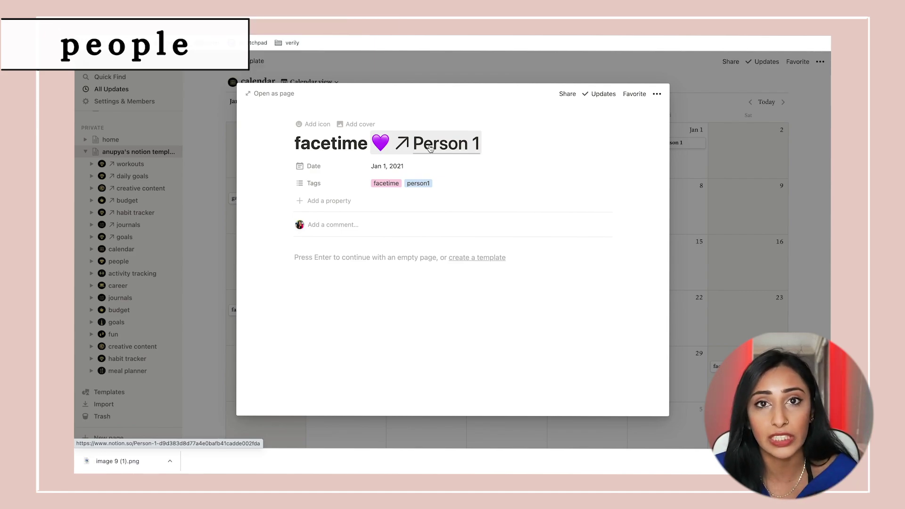
click(425, 187)
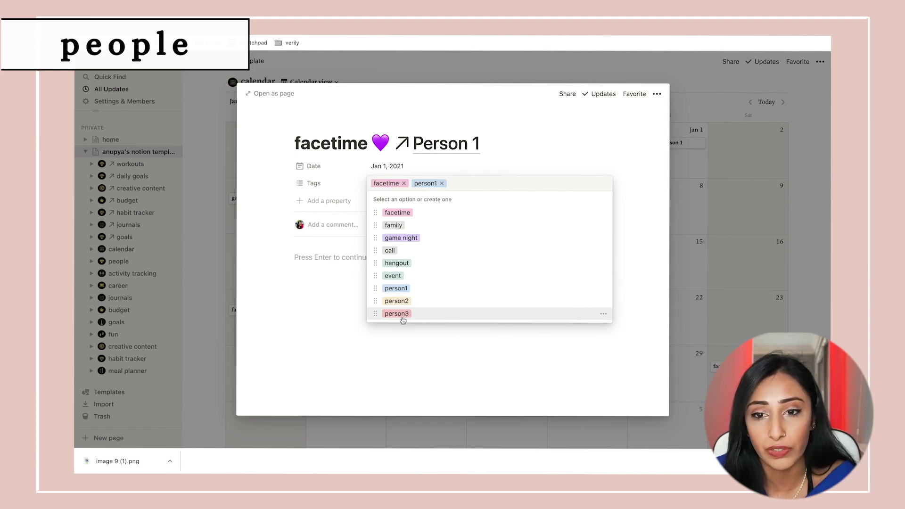
key(Escape)
click(742, 279)
Step: Open the Person 1 page under people and examine the tag filter on its calendar
click(91, 261)
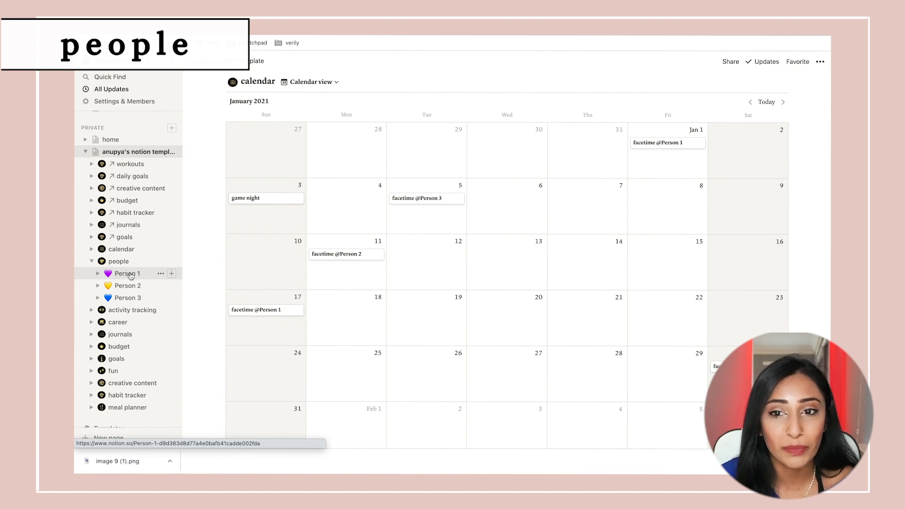
click(131, 275)
scroll(351, 306, down, 1)
scroll(351, 305, down, 3)
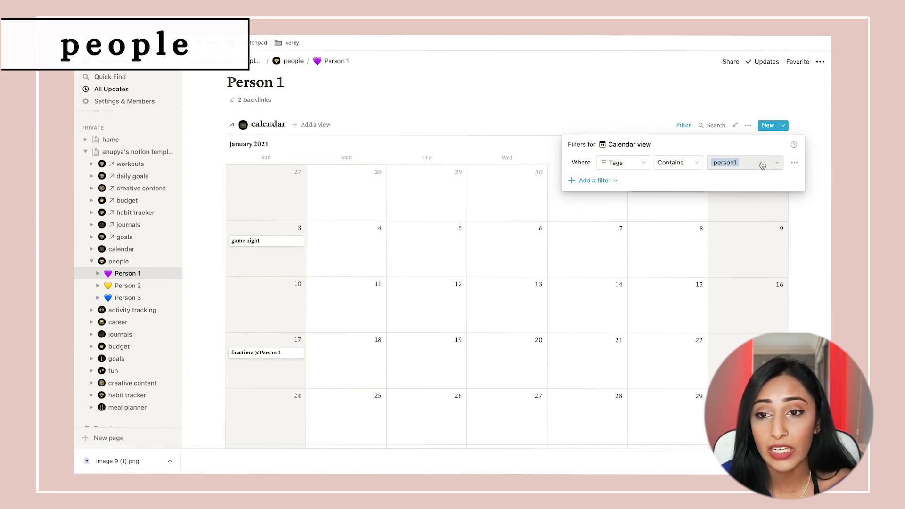
key(Escape)
Step: Open the Person 3 page and examine the text filter on its journals table
click(128, 298)
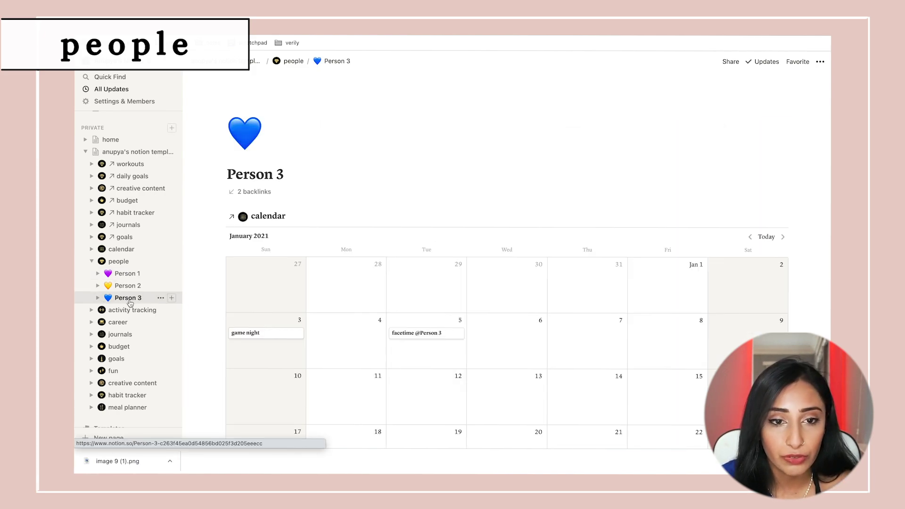
scroll(494, 317, down, 1)
scroll(493, 317, down, 7)
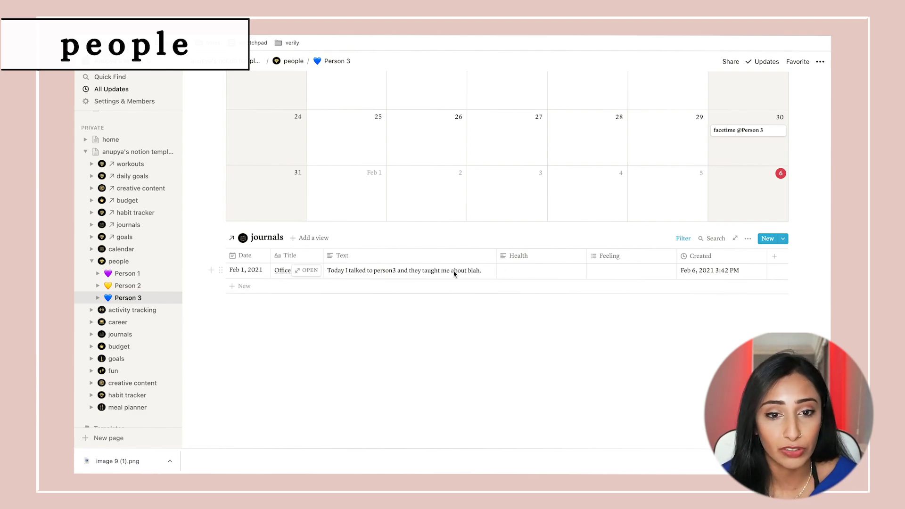
click(683, 238)
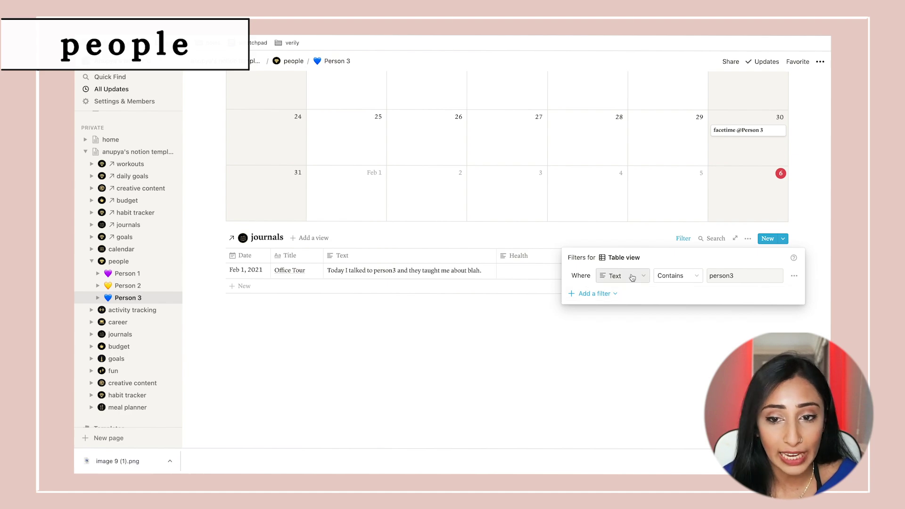
click(754, 276)
drag(749, 276, 705, 276)
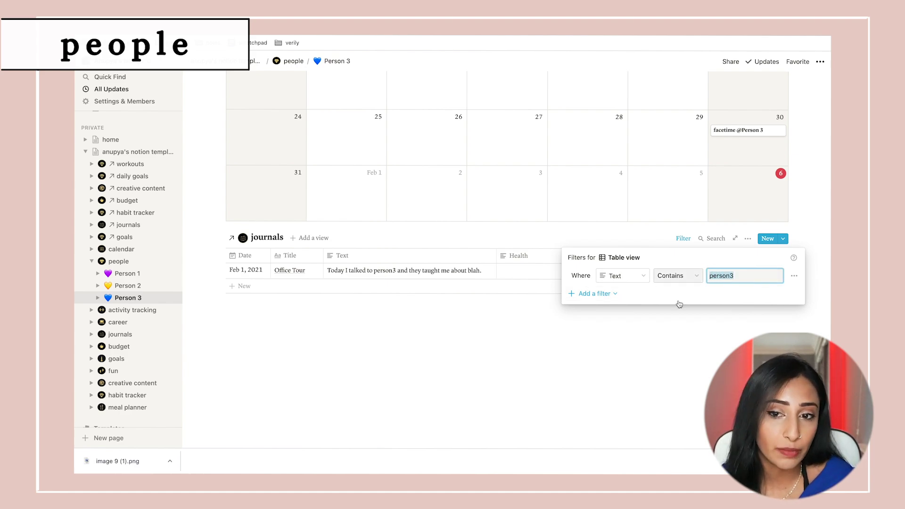
click(688, 311)
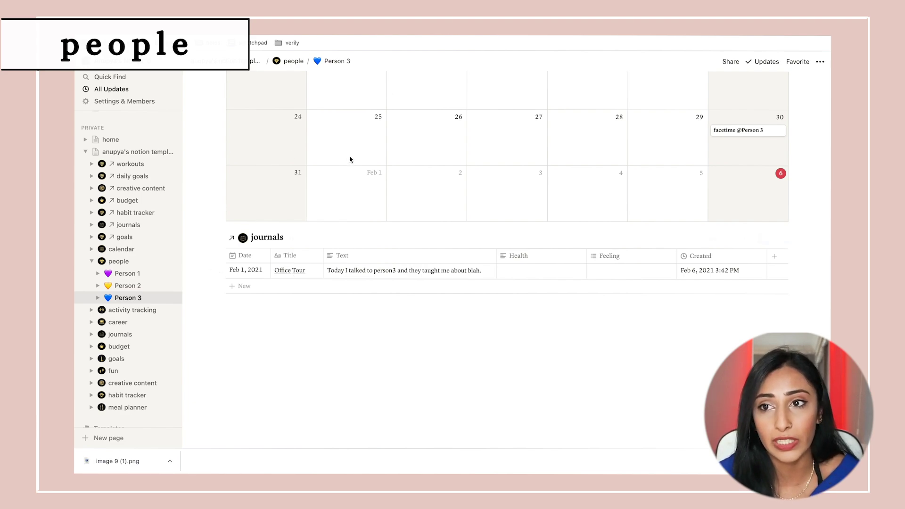
Step: Return to the template's home page and view the calendar, people and activity tracking pages in turn
click(113, 155)
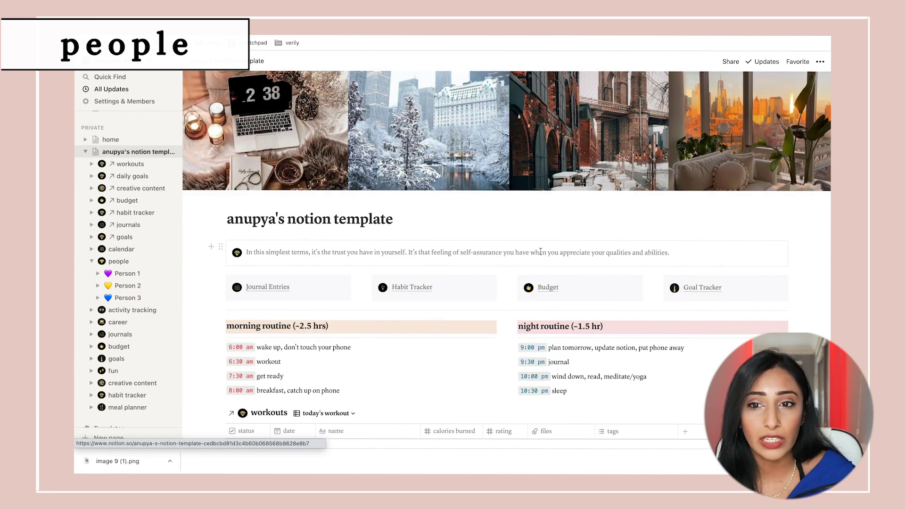
click(133, 250)
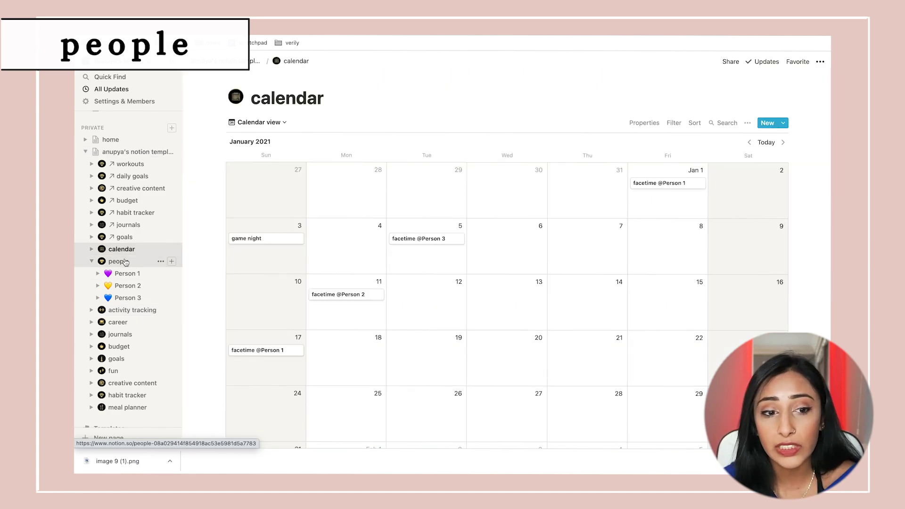
click(125, 262)
click(128, 312)
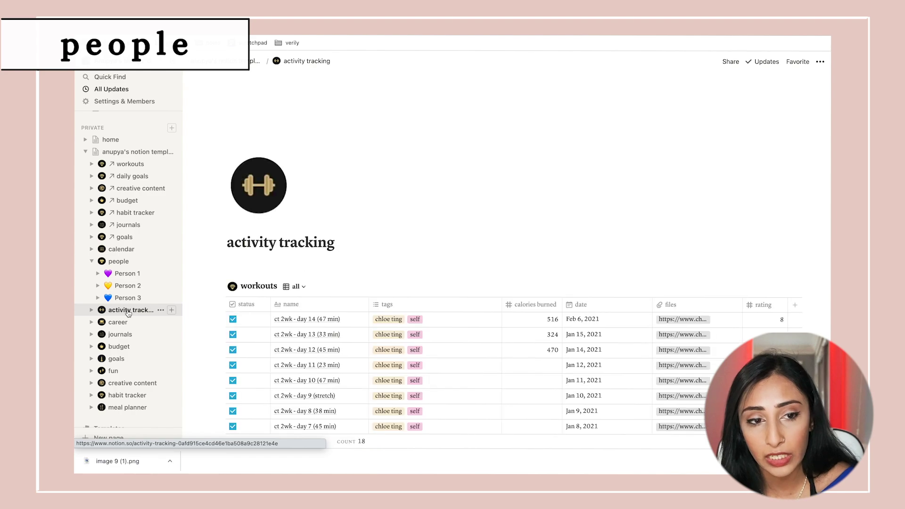
Step: Open the career page and point out its PDP and Discovery sections
click(118, 322)
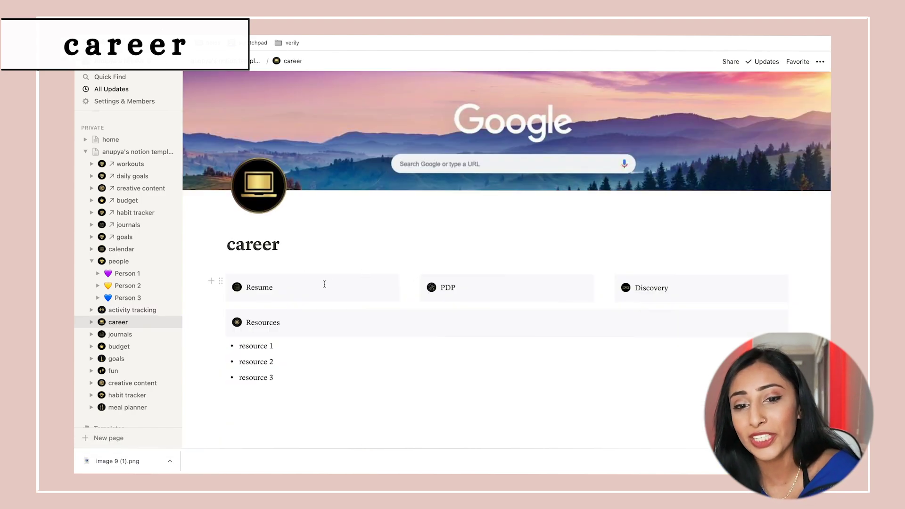
click(442, 286)
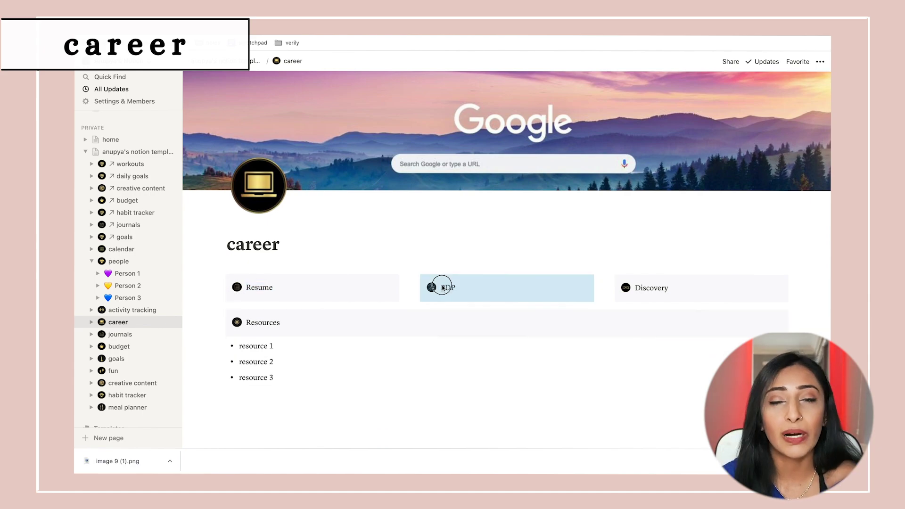
click(688, 287)
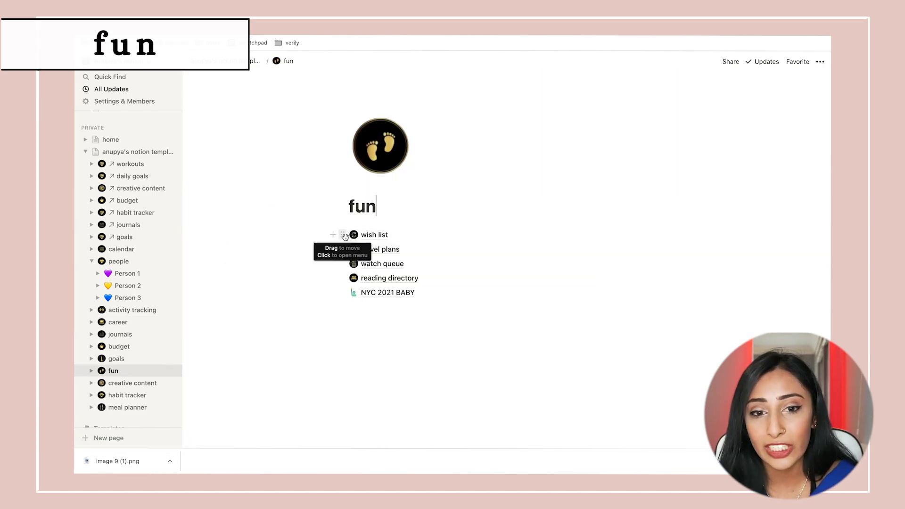
Step: Open the wish list from the fun page and examine the full brands text of the weights entry
click(372, 241)
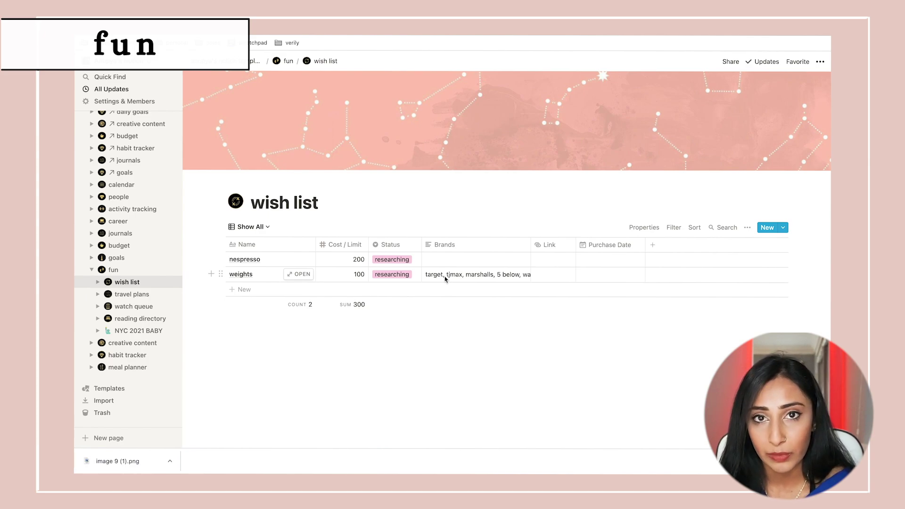
click(486, 278)
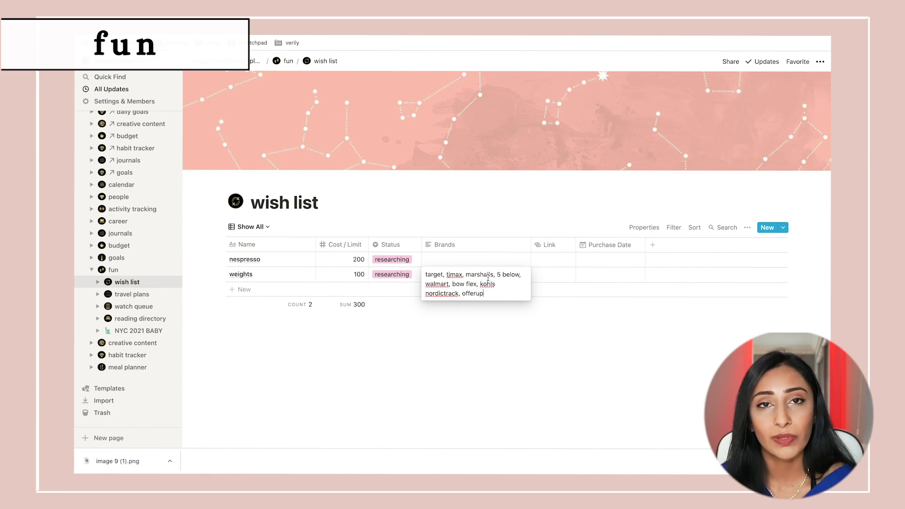
drag(484, 293, 425, 274)
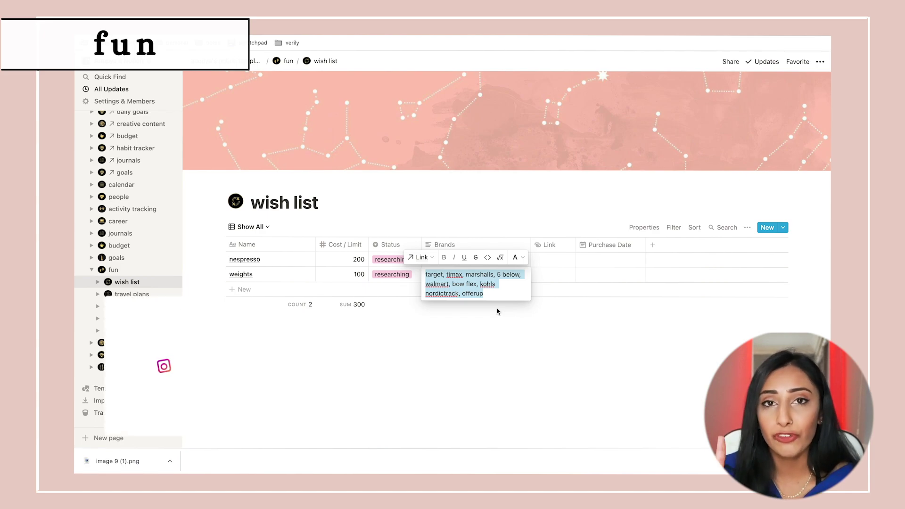
key(Escape)
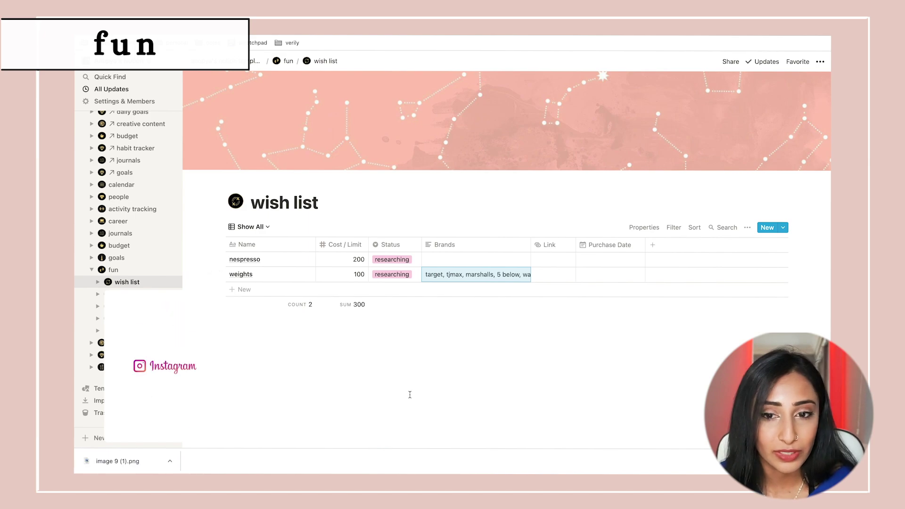
mouse_move(365, 307)
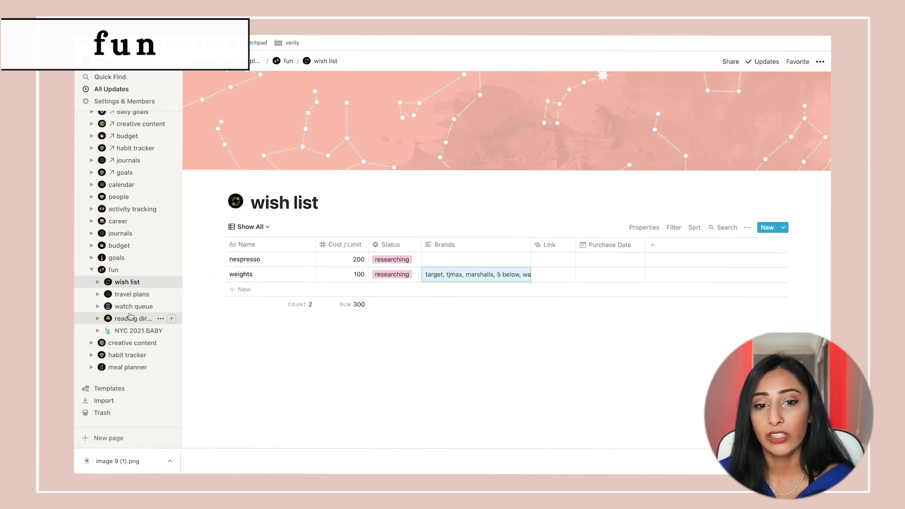
Step: Open the travel plans page and add an entry named Moving To NYC with the status Booked
click(128, 294)
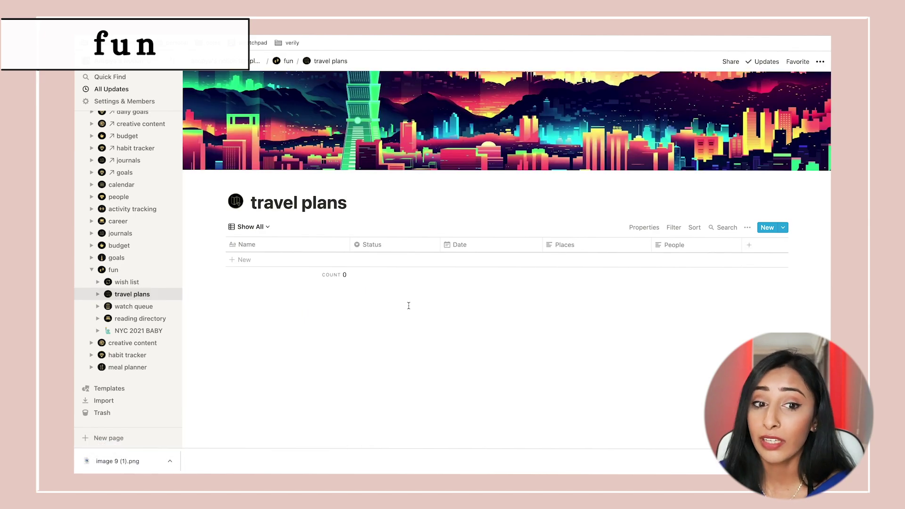
click(409, 256)
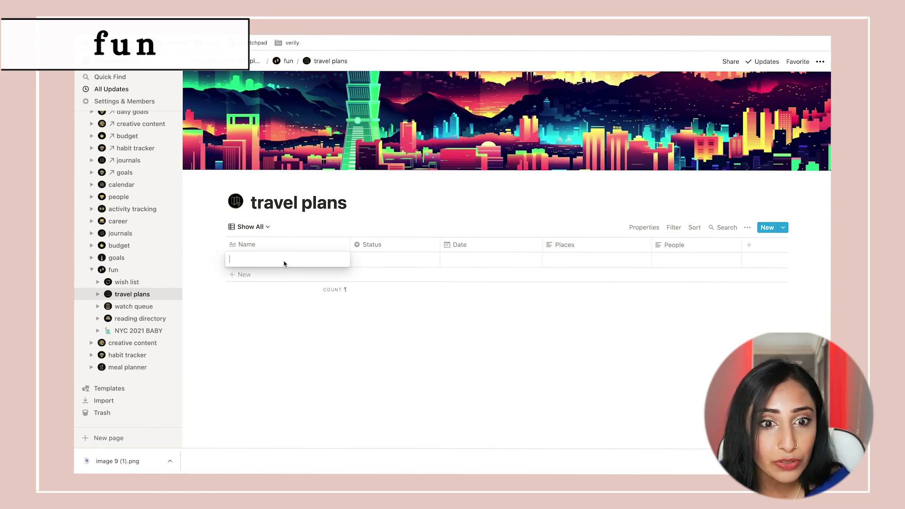
text(Moving To NYC)
click(394, 260)
click(379, 314)
click(537, 309)
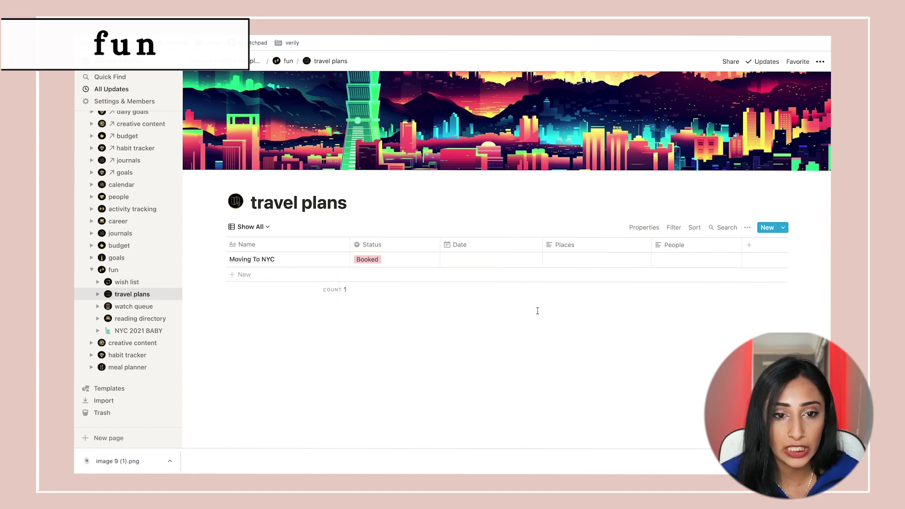
Step: Enter NYC BABY as the place of the Moving To NYC entry, and open its people field
click(577, 263)
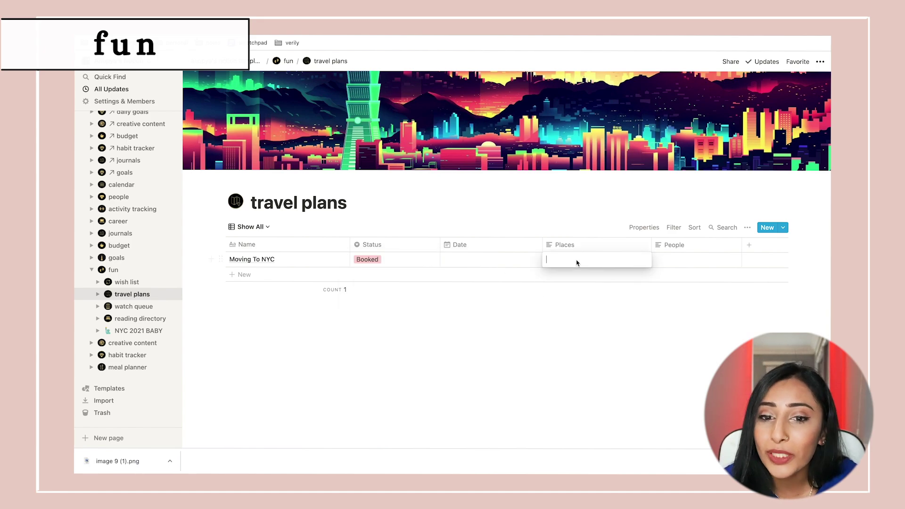
text(NYC BABY)
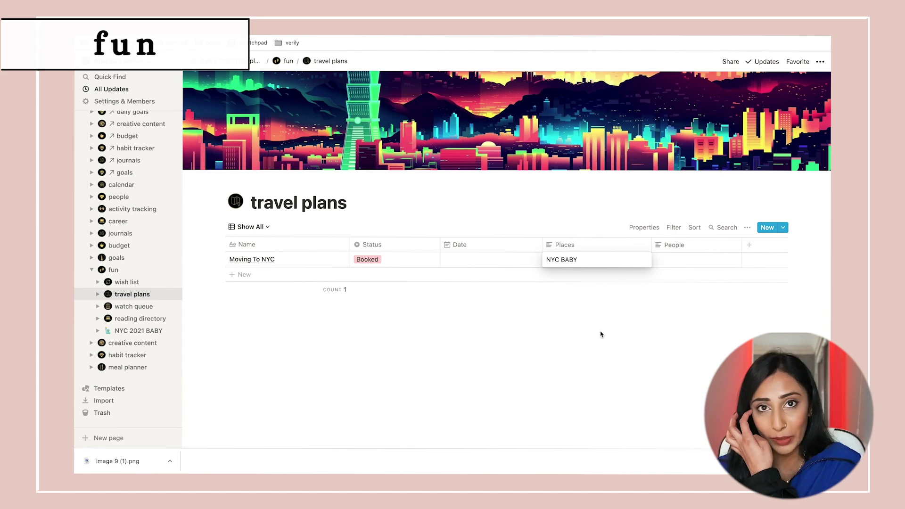
key(Return)
click(694, 263)
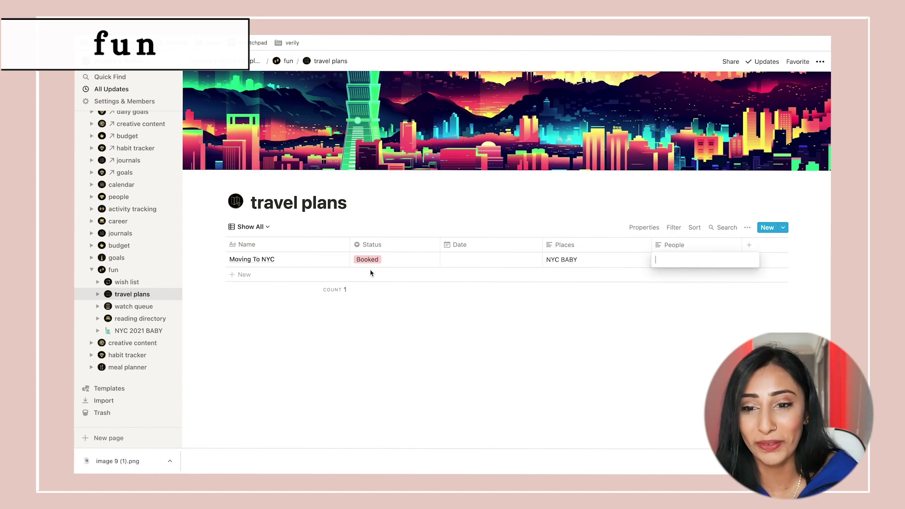
Step: View the watch queue, reading directory and NYC 2021 BABY pages within the fun section
click(134, 306)
mouse_move(245, 381)
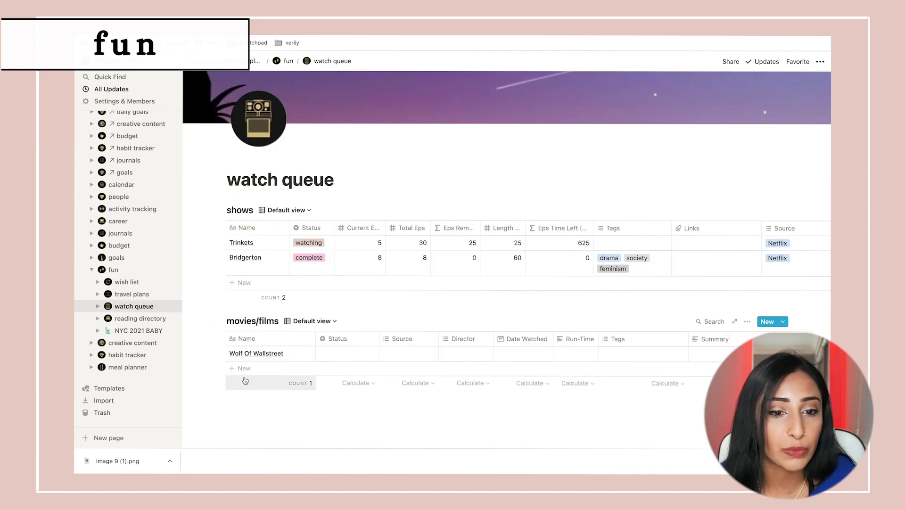
click(140, 319)
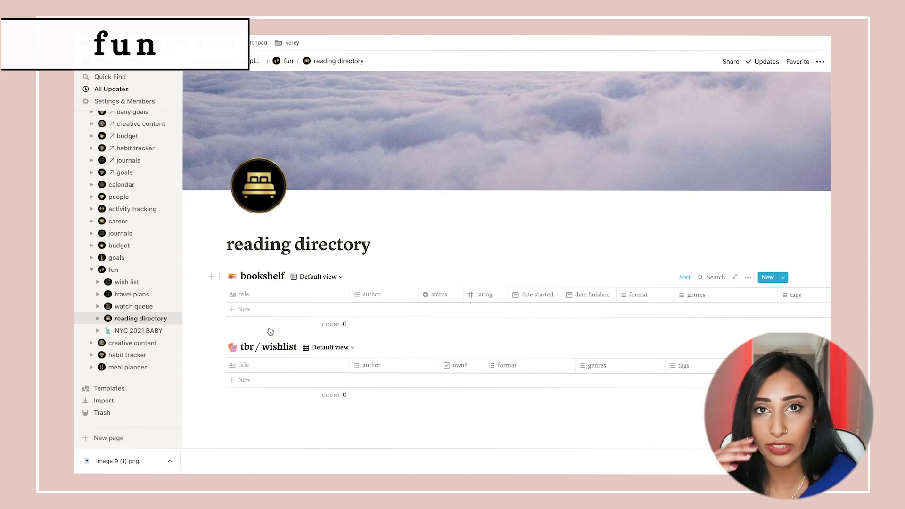
mouse_move(281, 307)
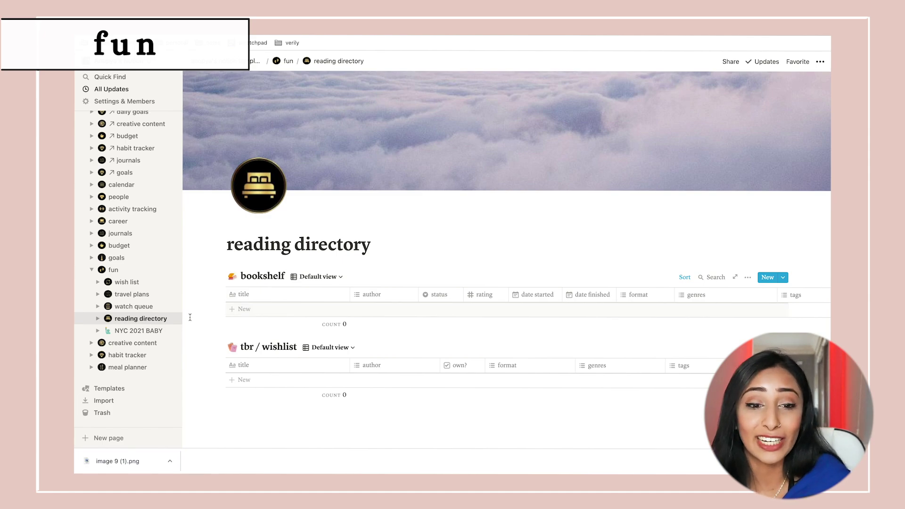
click(143, 331)
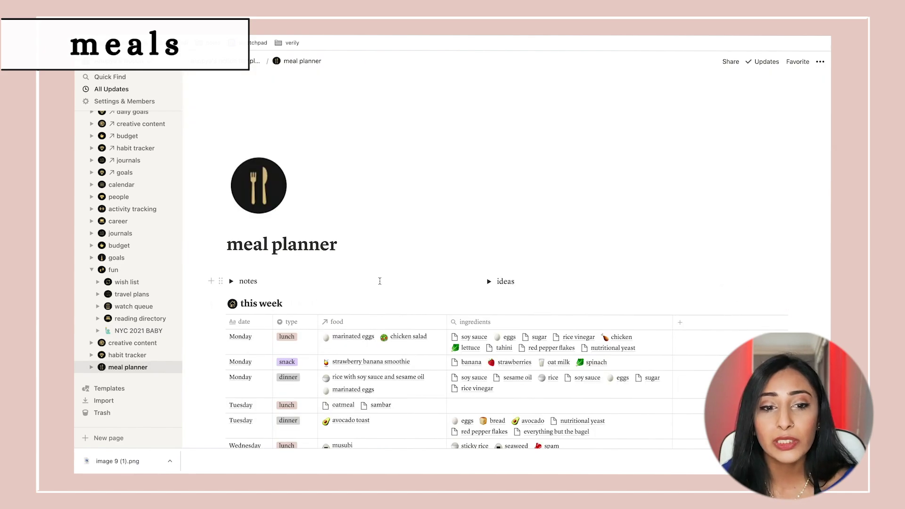
Step: Review the meal planner page's weekly meal table and its shopping list of ingredients and recipes
scroll(411, 282, down, 3)
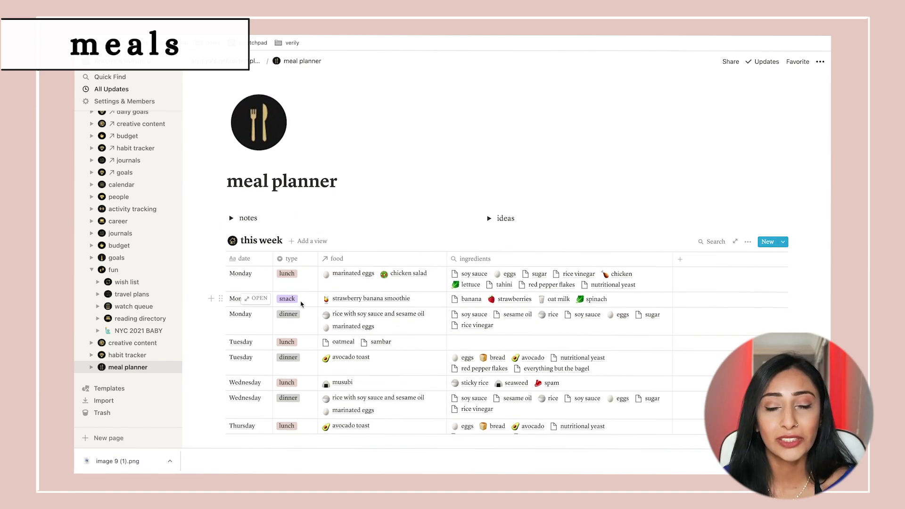
scroll(327, 320, down, 4)
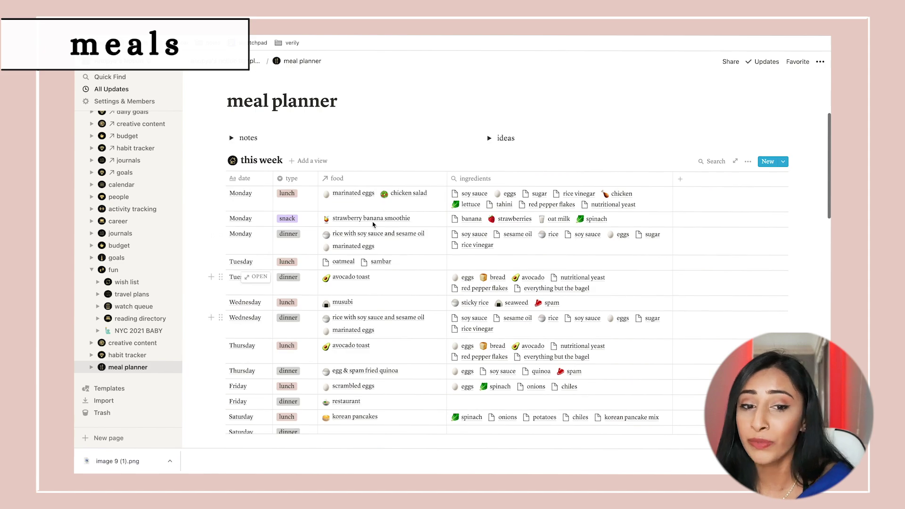
scroll(416, 317, down, 2)
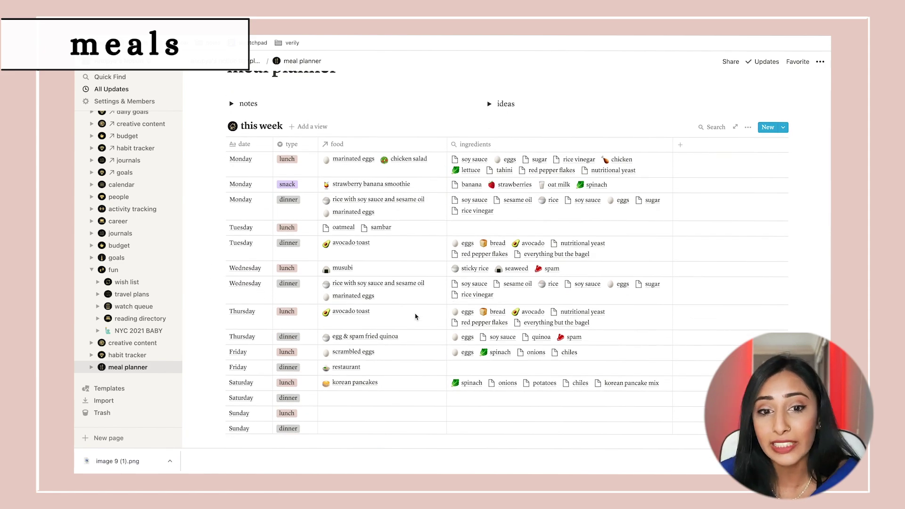
scroll(414, 340, down, 5)
scroll(413, 375, up, 2)
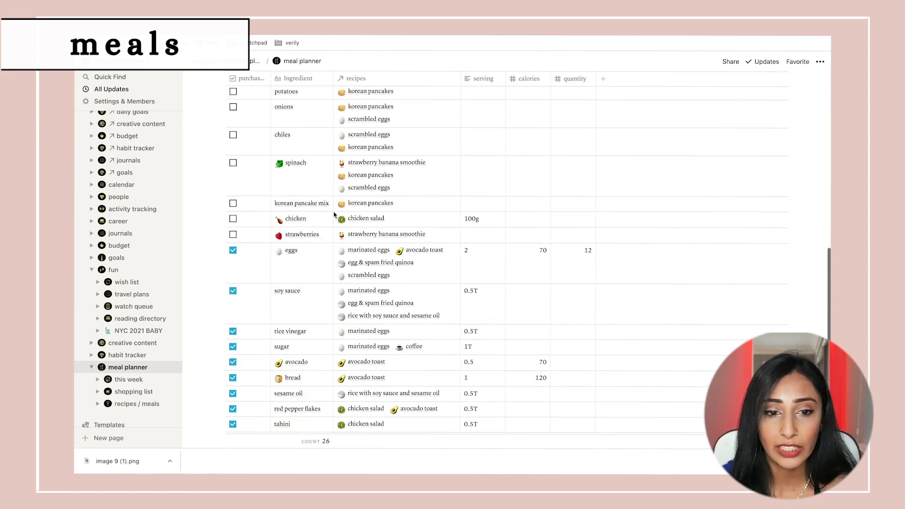